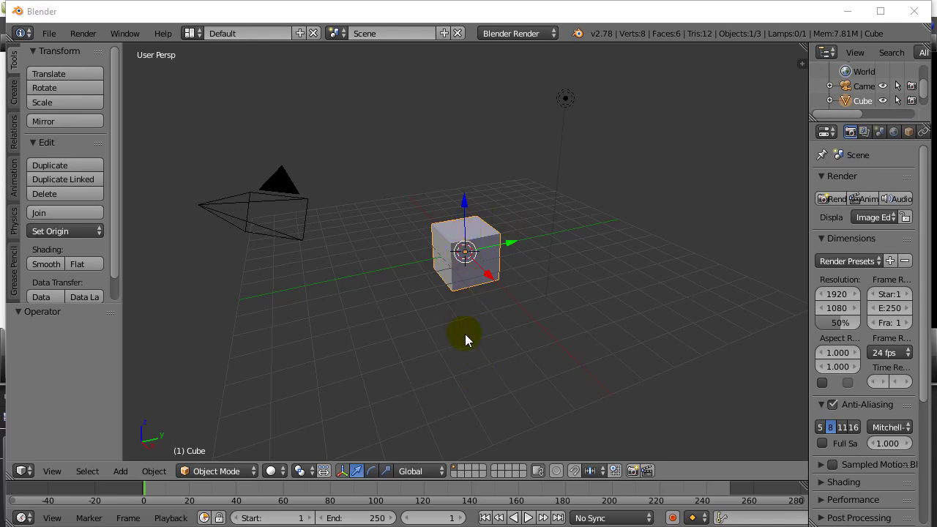
Select the camera and then the cube in the viewport, switching between them twice
scroll(465, 334, "up", 2)
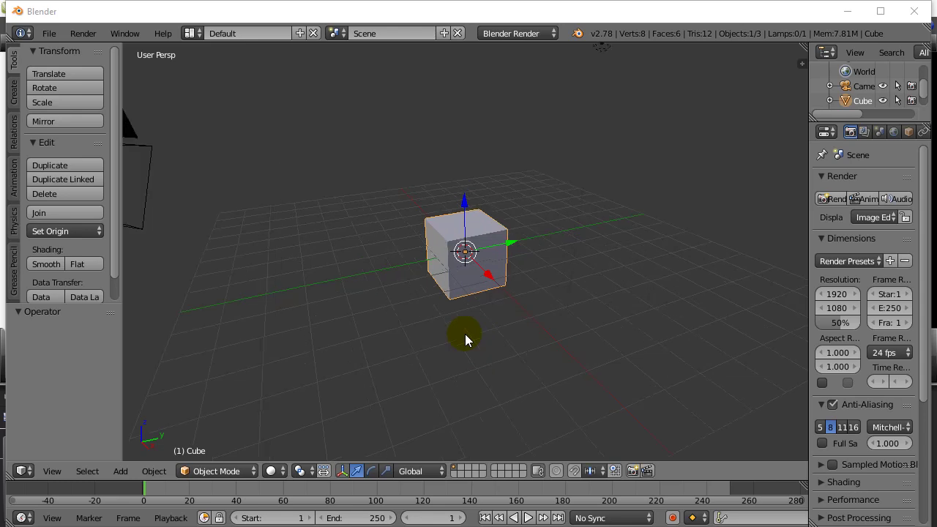
scroll(465, 334, "up", 3)
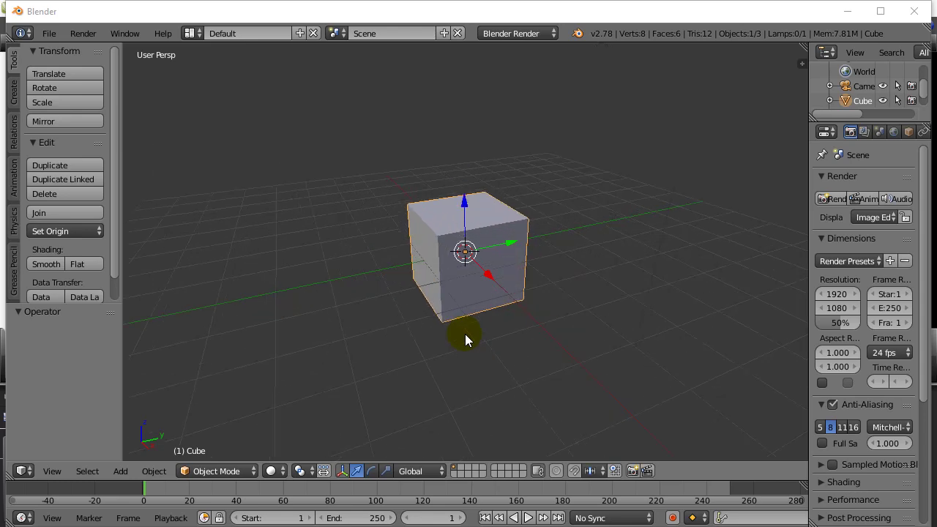
scroll(465, 334, "down", 5)
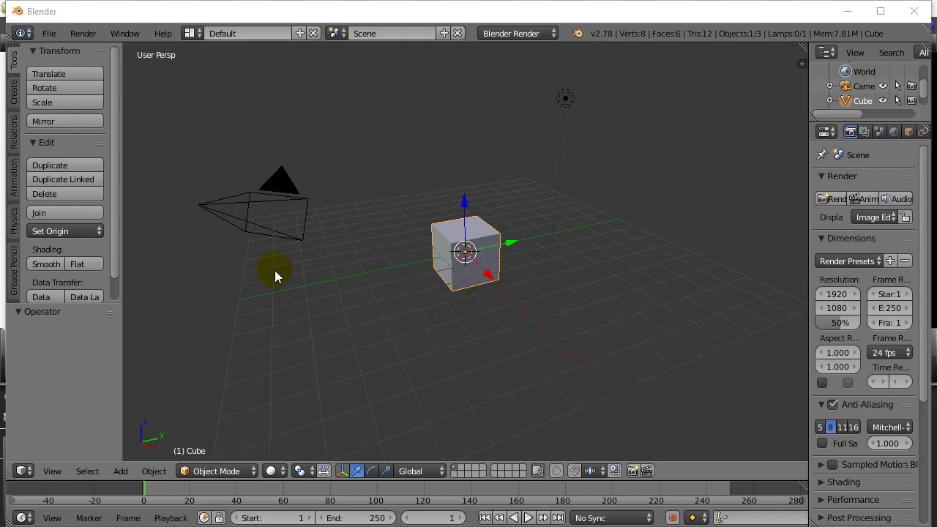
right_click(273, 194)
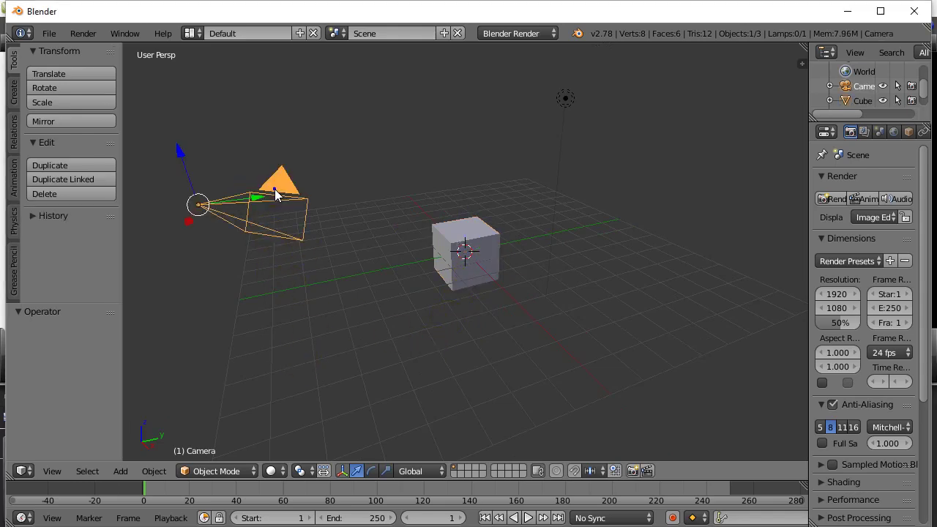
right_click(460, 278)
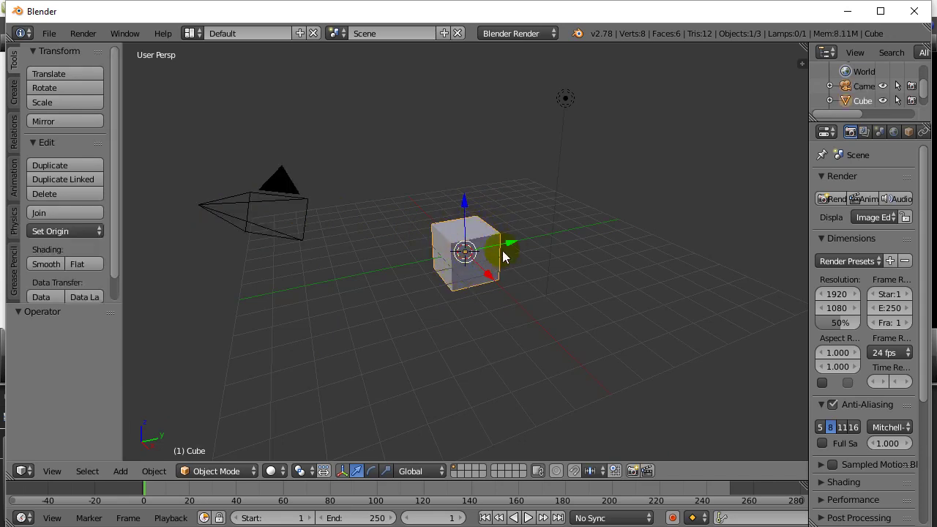
right_click(253, 224)
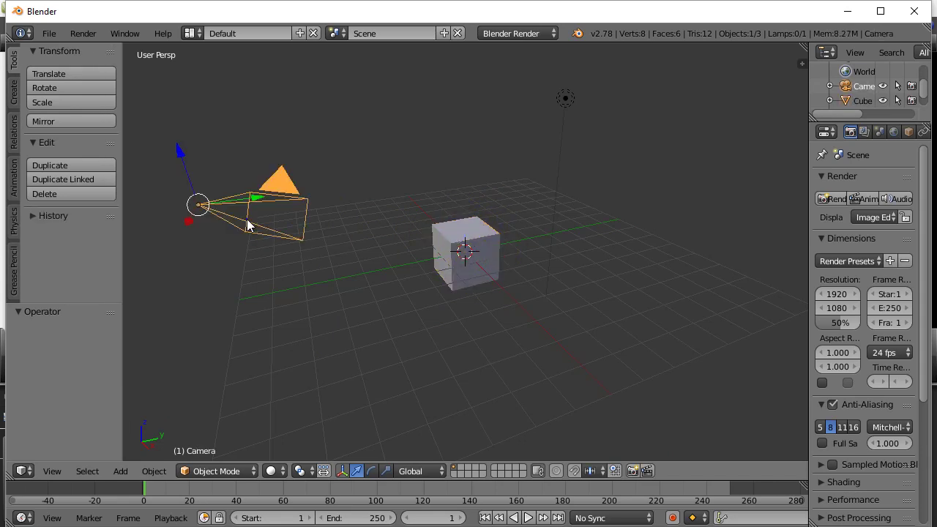
right_click(451, 249)
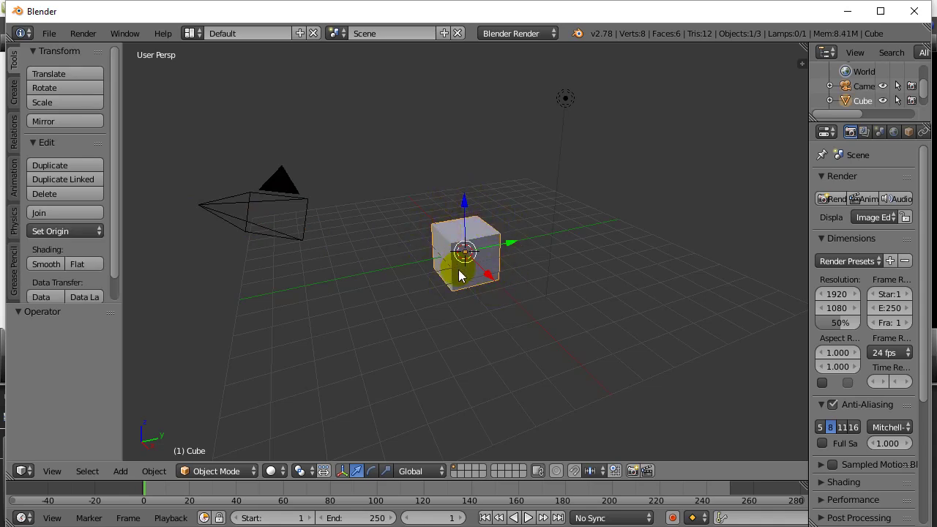
Review the shortcut cheat sheet in Notepad, then return to the Blender scene
left_click(238, 526)
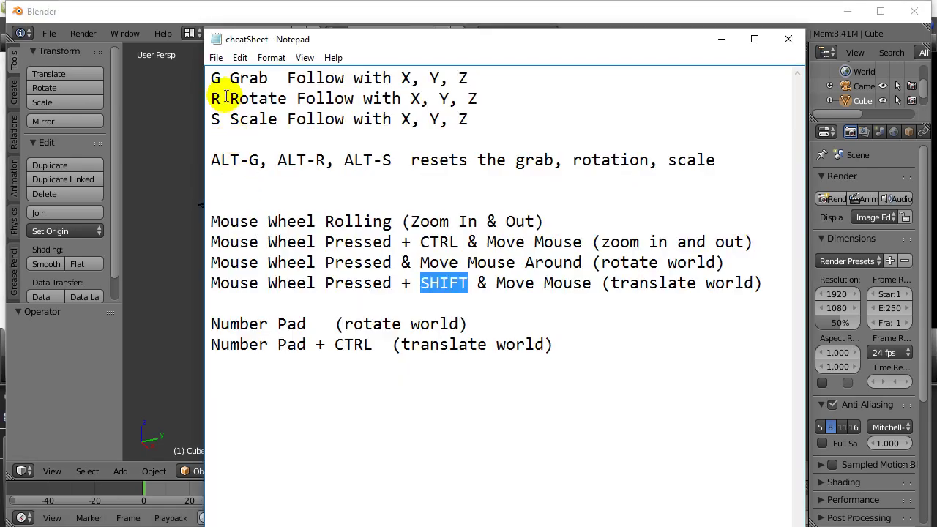
left_click(270, 77)
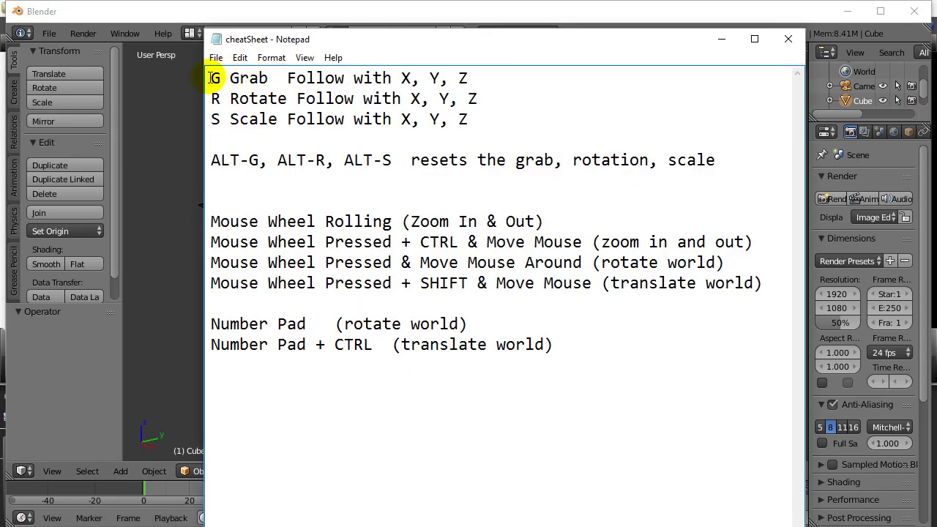
left_click(179, 353)
Grab the cube with G and move it along X only, to X 16.930
right_click(366, 352)
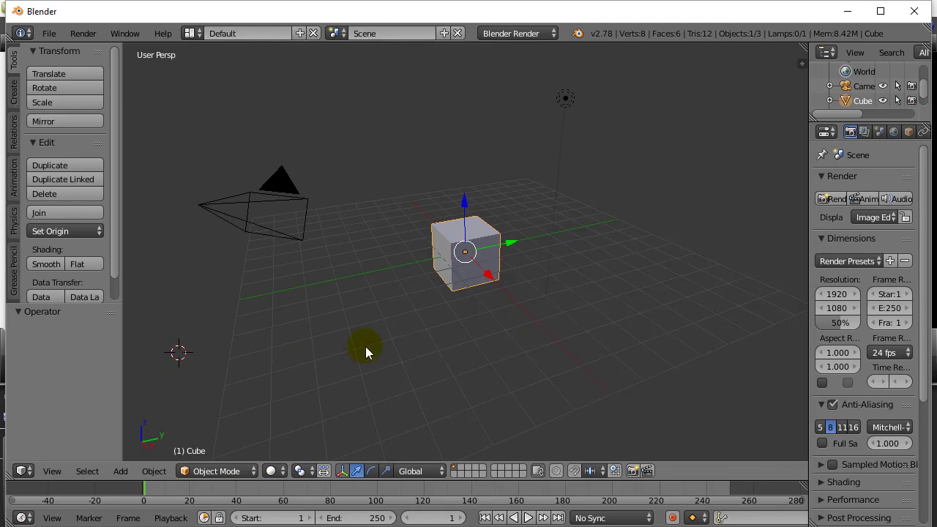
key("g")
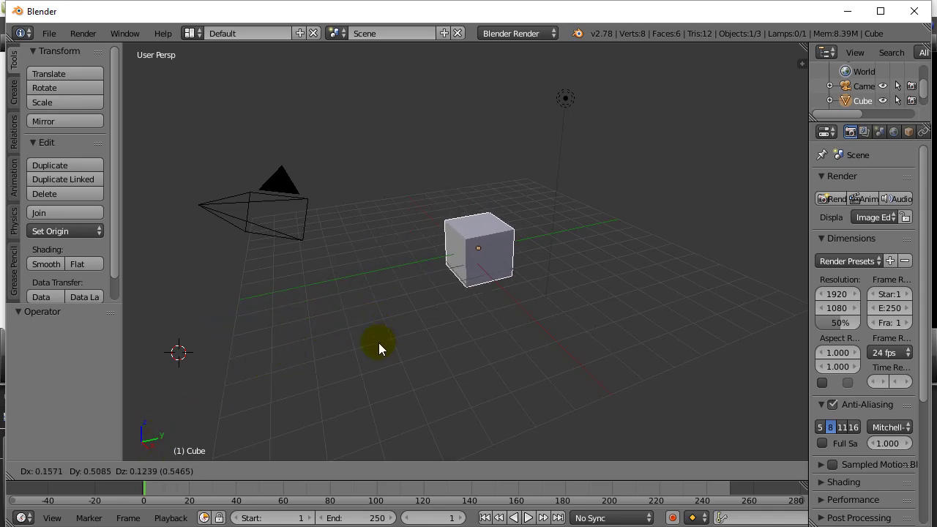
key("x")
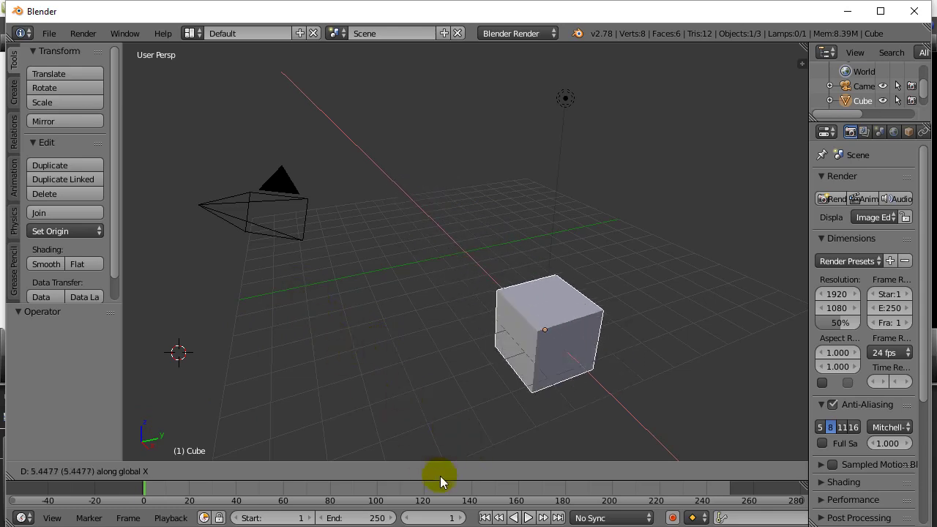
left_click(458, 313)
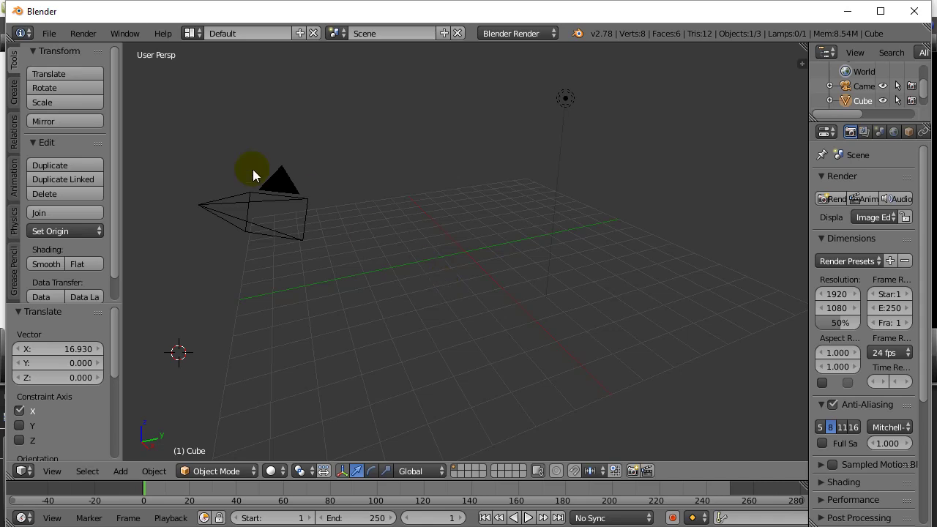
left_click(49, 34)
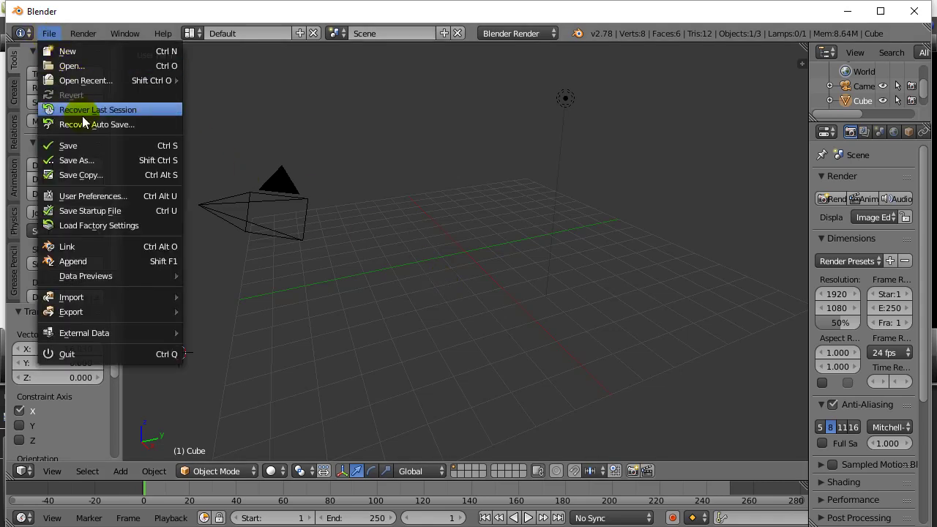
Load factory settings and confirm, putting the cube and 3D cursor back at the origin
left_click(101, 227)
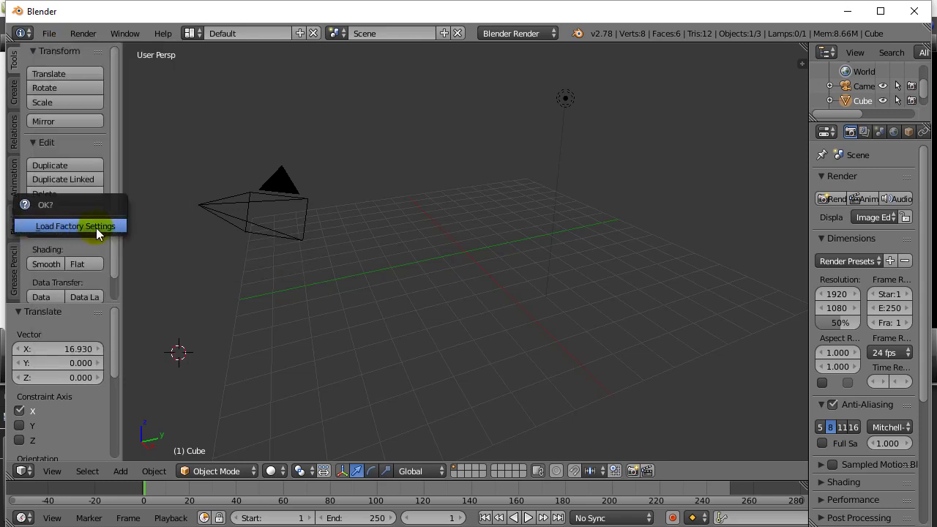
left_click(101, 228)
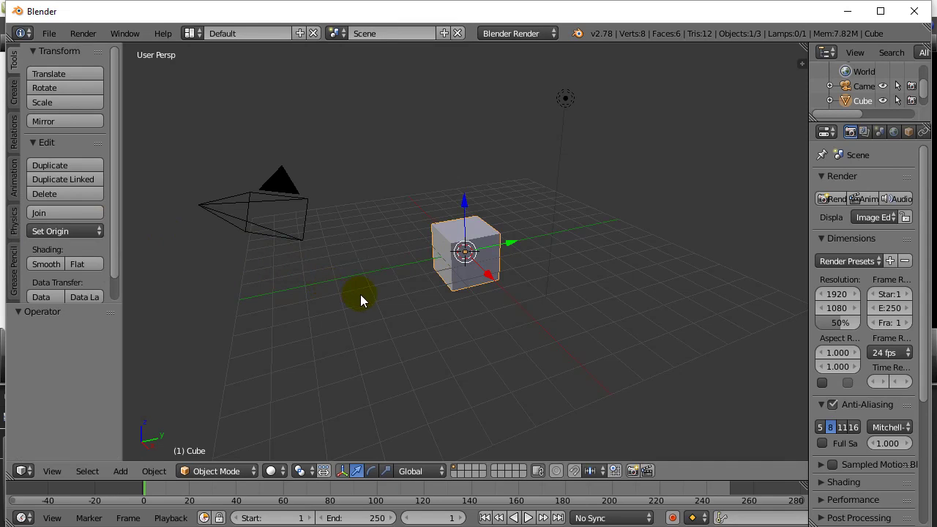
Move the cube along Y after trying X, Y and Z constraints, then again to Y 6.260
key("g")
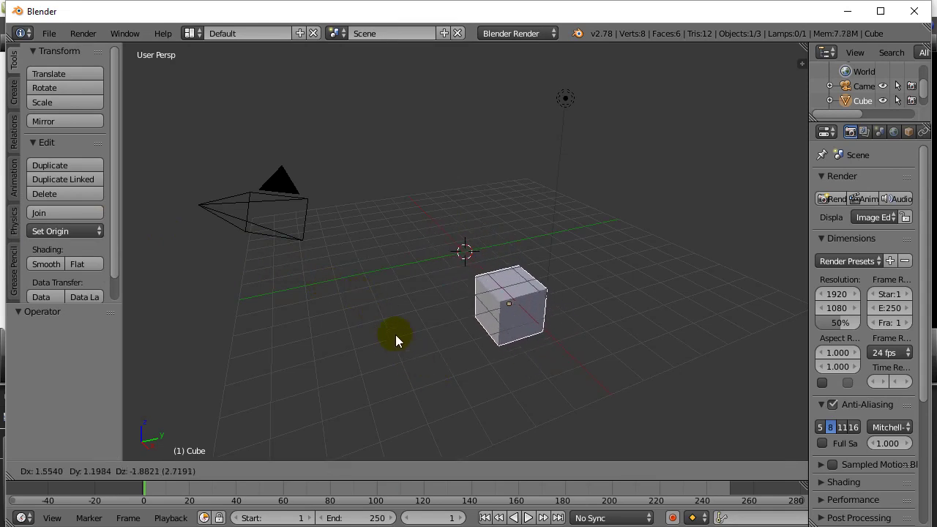
key("x")
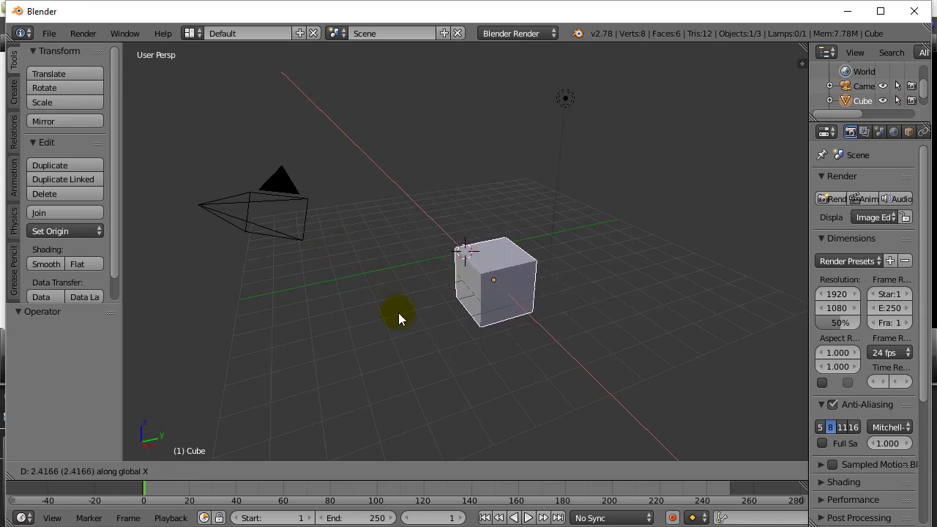
key("y")
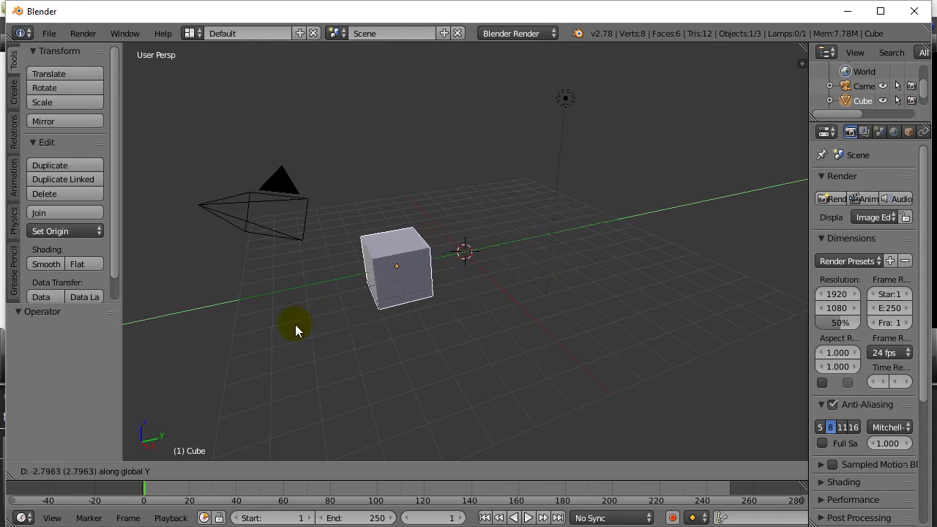
key("z")
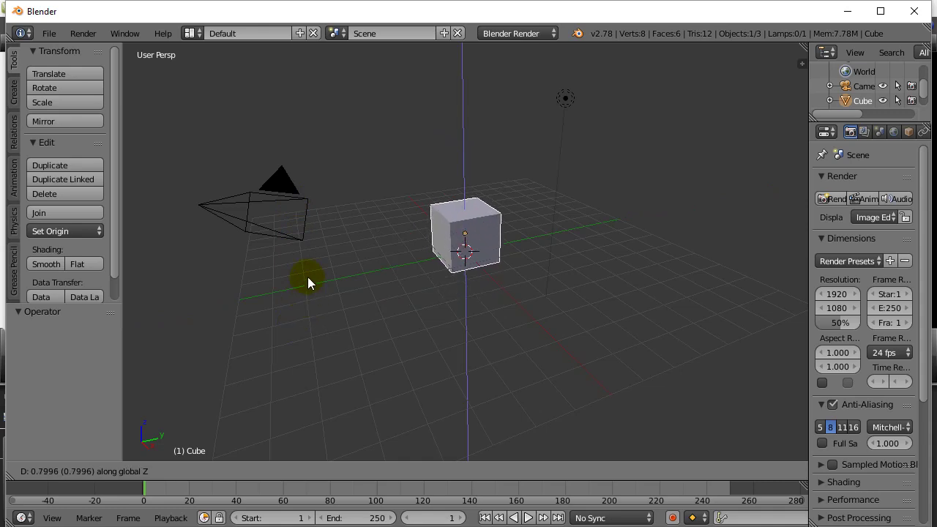
key("y")
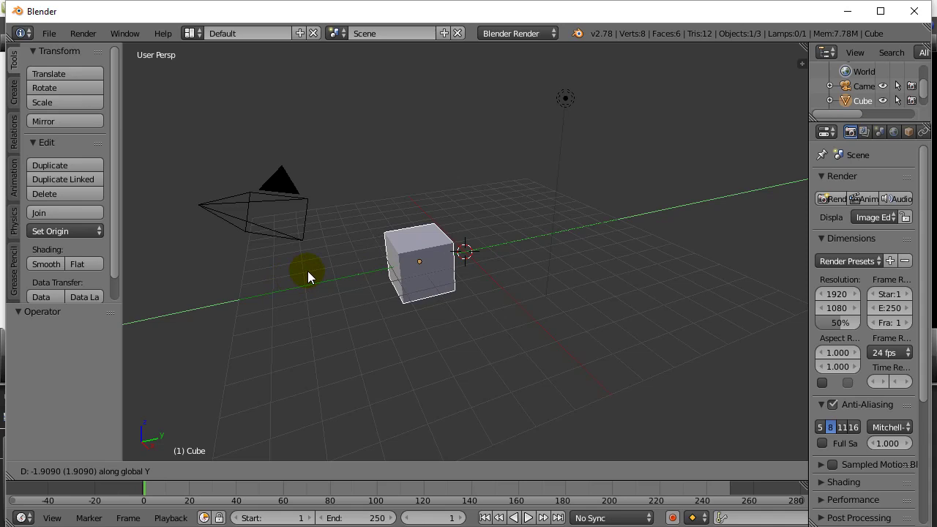
left_click(307, 273)
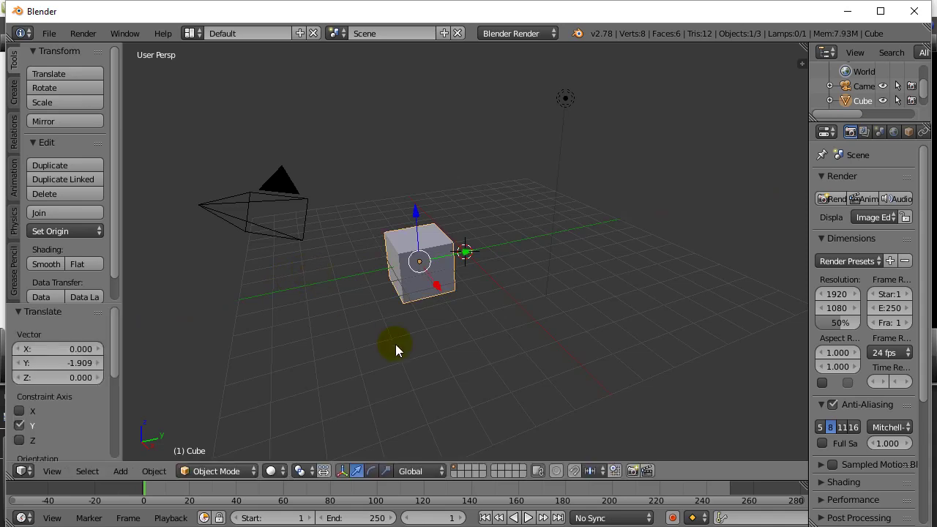
key("g")
key("y")
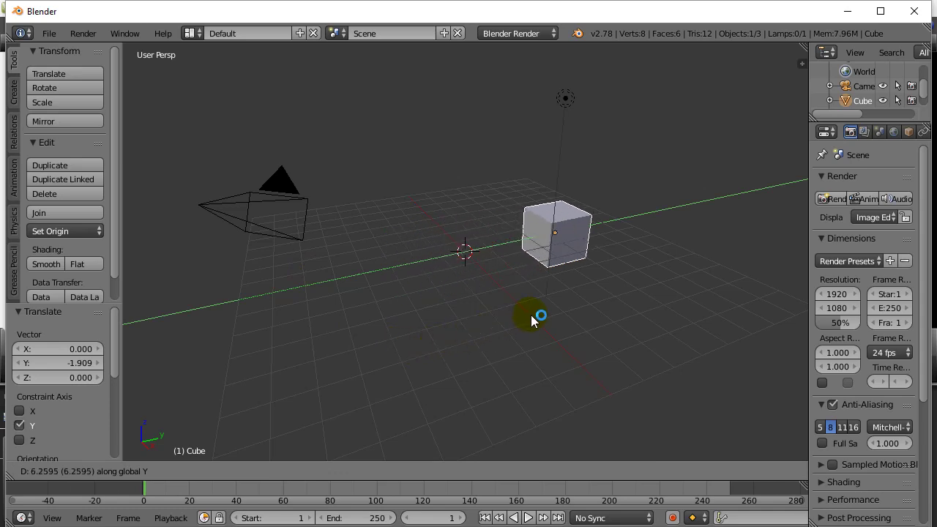
left_click(531, 315)
Raise the cube 3.030 along Z, then move it 5.024 along global X
key("g")
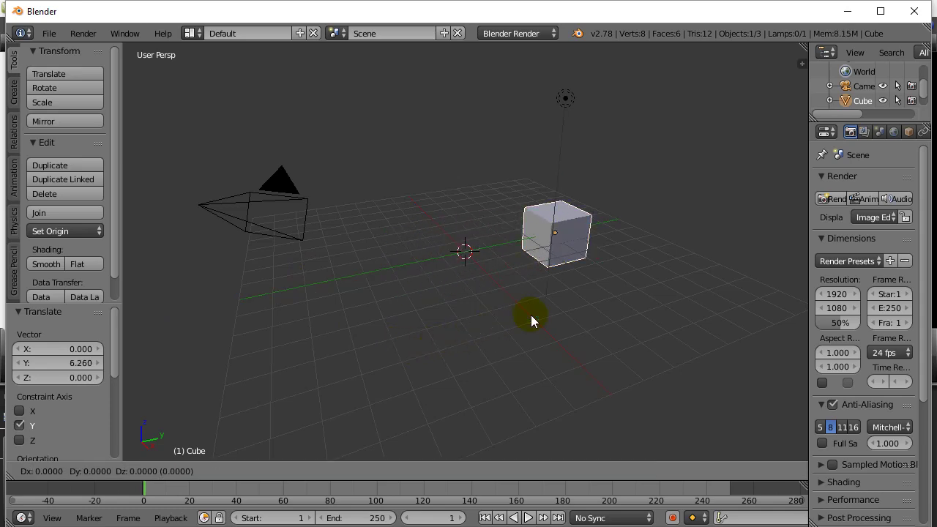
key("z")
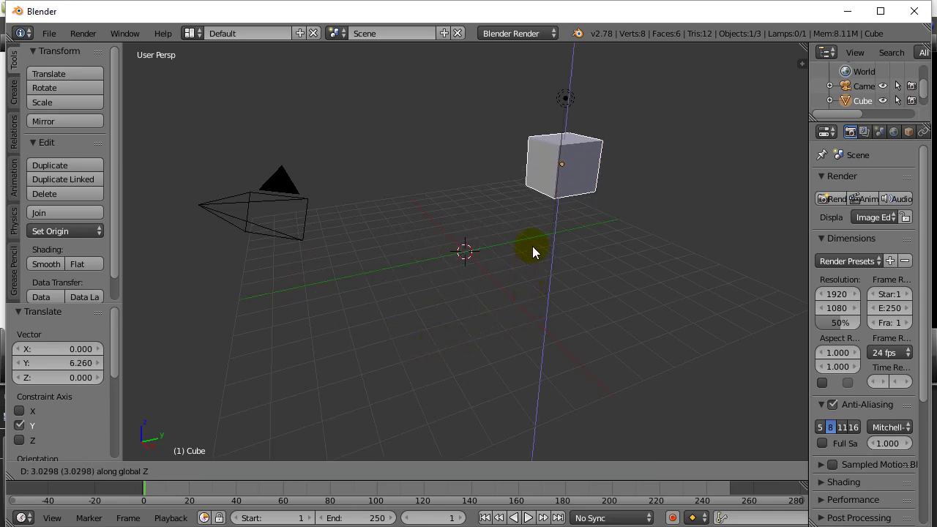
left_click(532, 246)
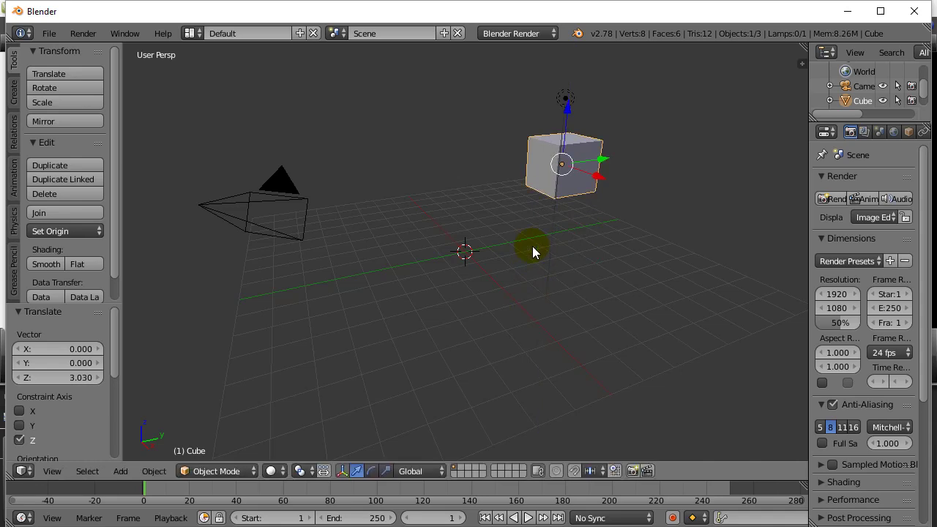
key("g")
key("x")
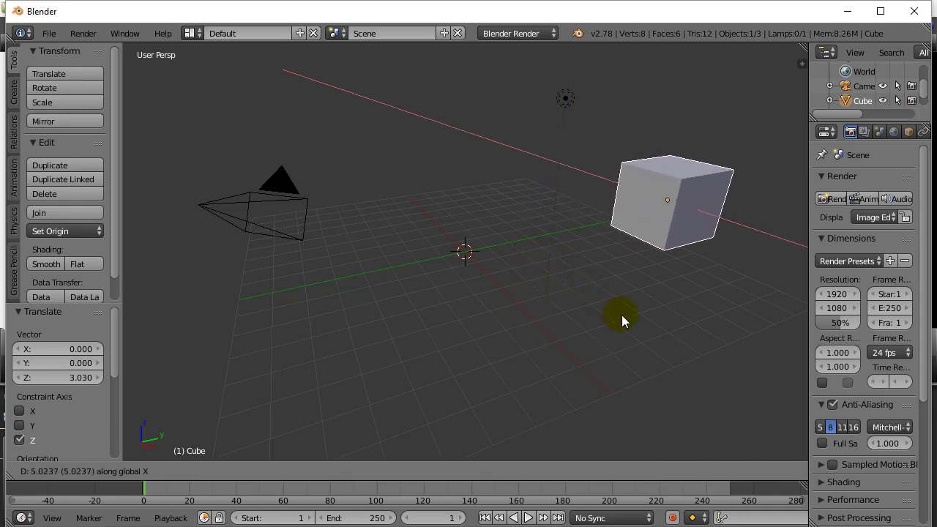
left_click(622, 315)
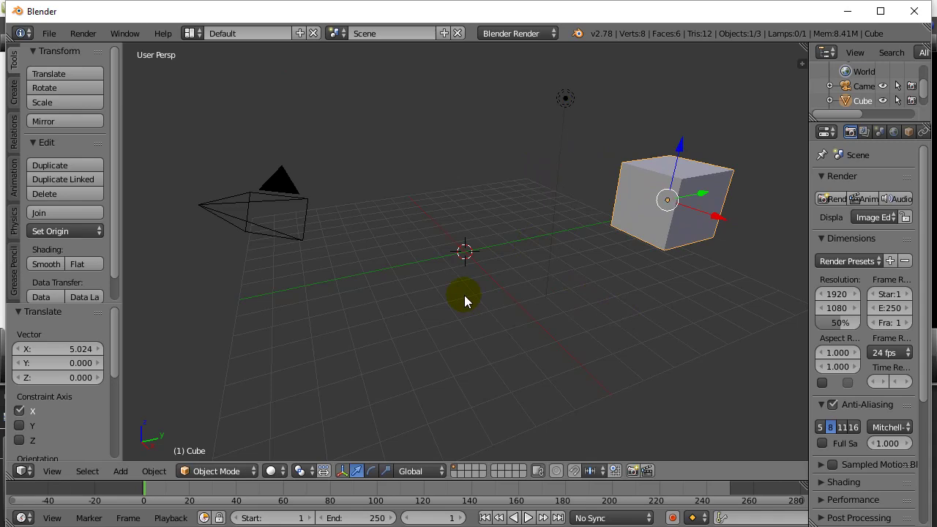
Reload factory settings to return the cube to the origin, then show the cheatSheet notes
left_click(49, 34)
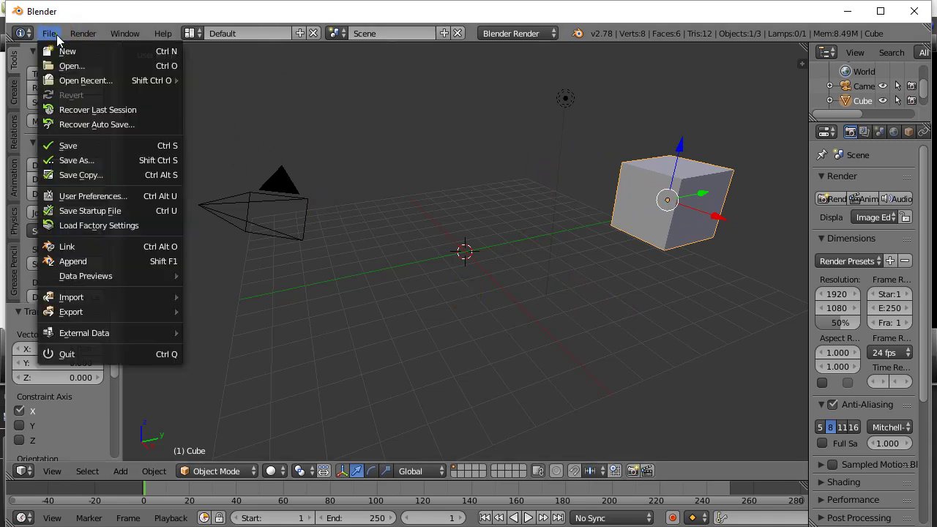
left_click(117, 228)
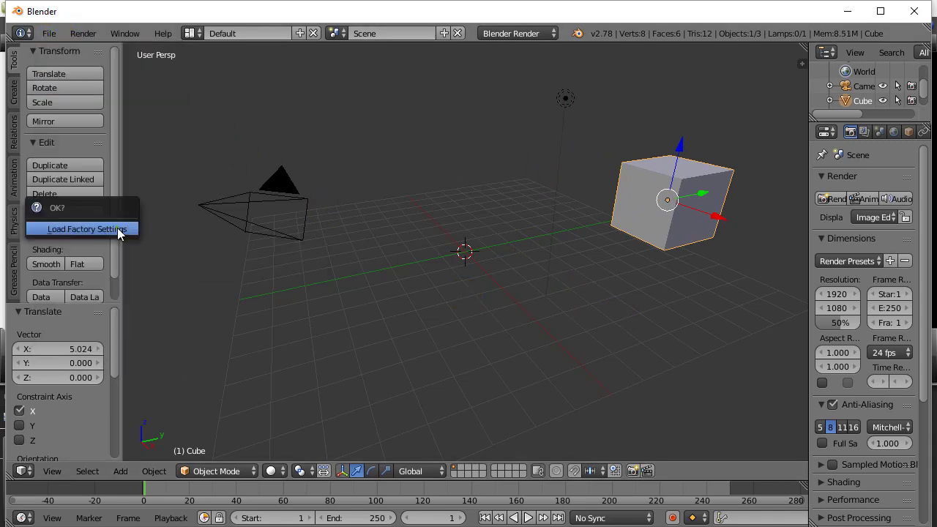
left_click(107, 228)
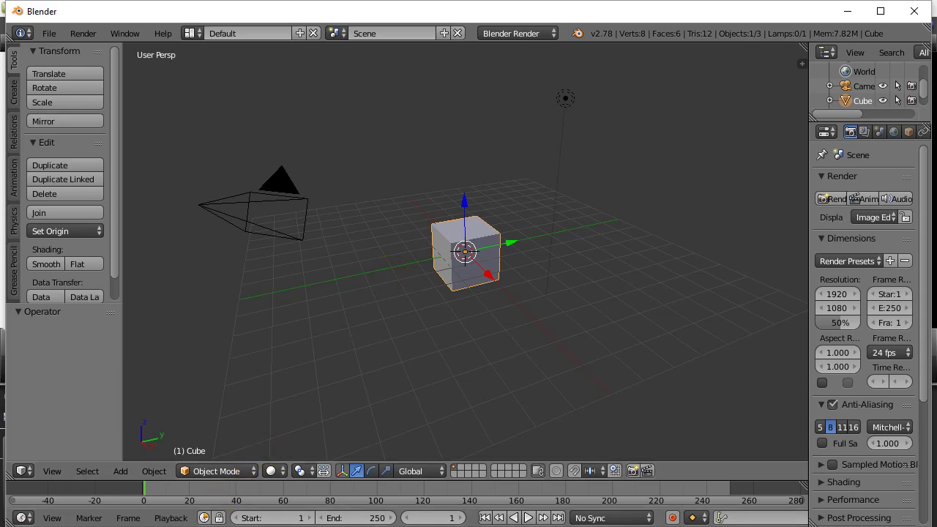
left_click(203, 518)
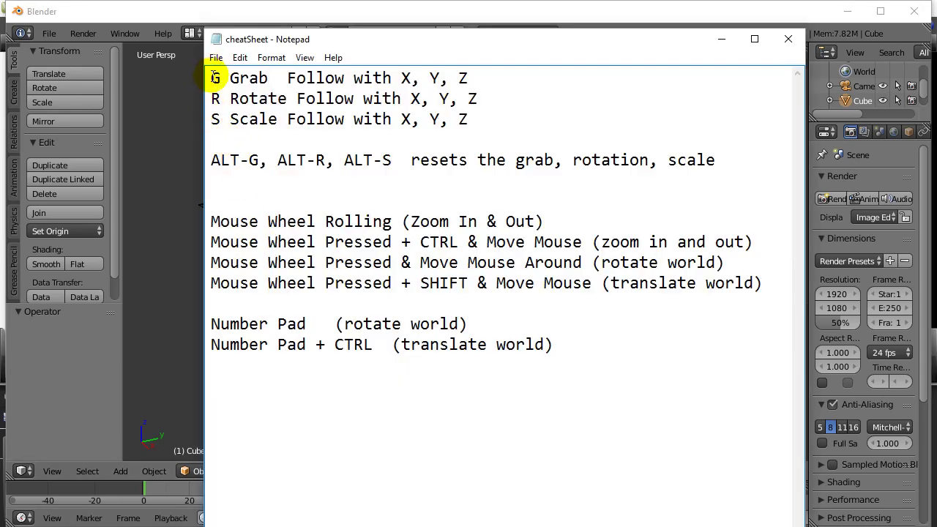
left_click_drag(210, 78, 476, 77)
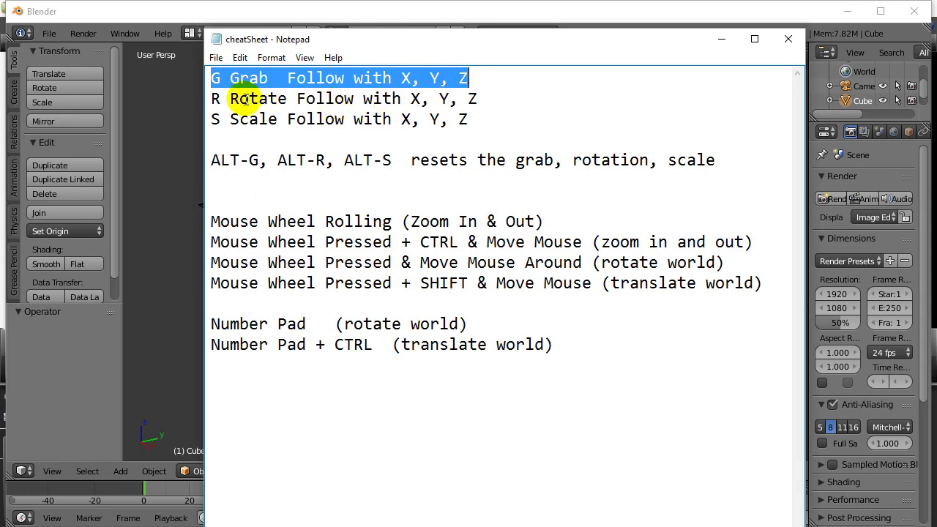
left_click(214, 98)
left_click_drag(214, 99, 221, 120)
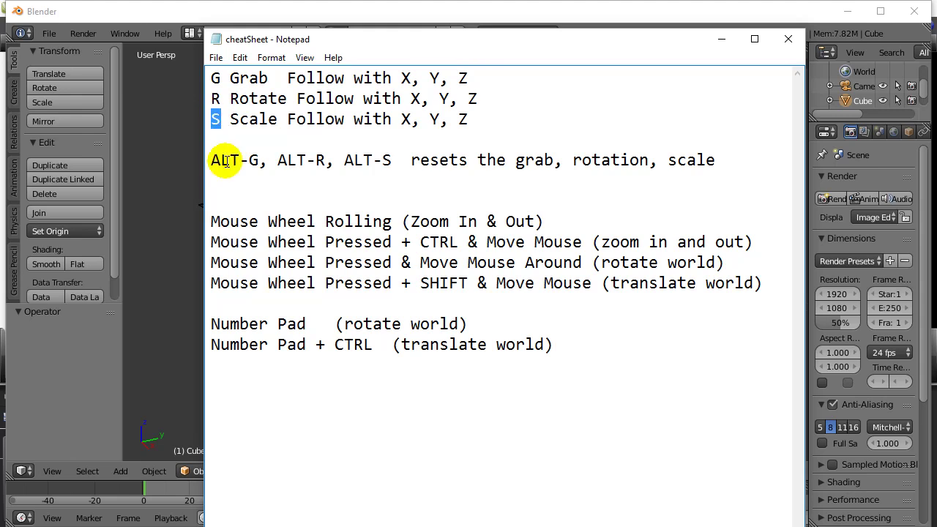
left_click(152, 233)
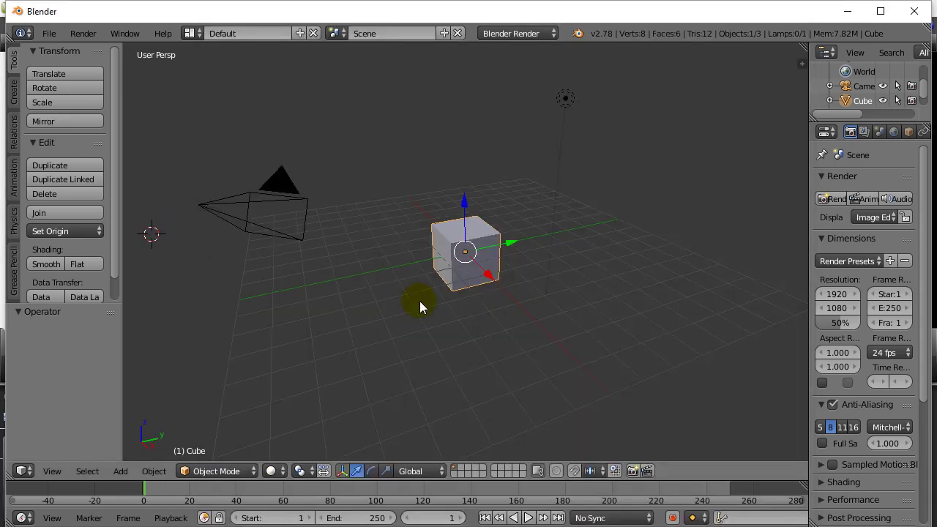
Select the cube and scale it uniformly down to 0.894
right_click(445, 251)
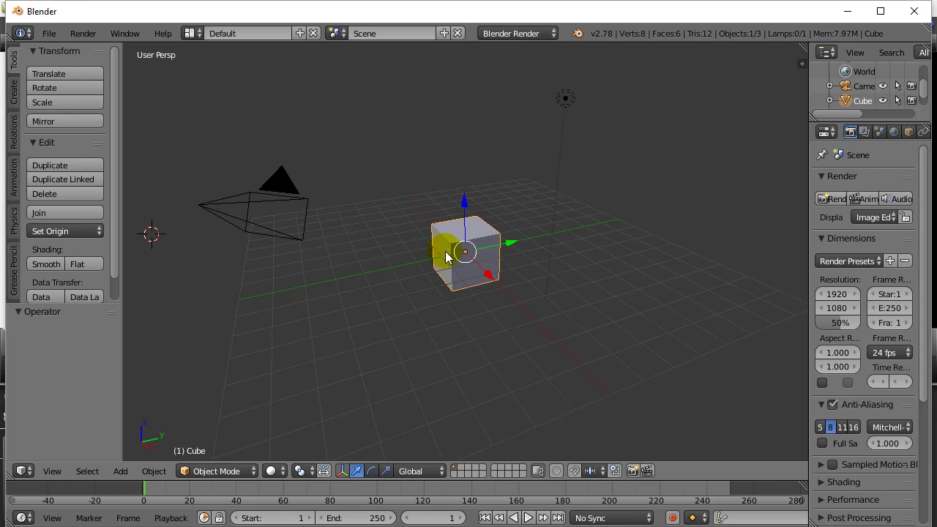
key("s")
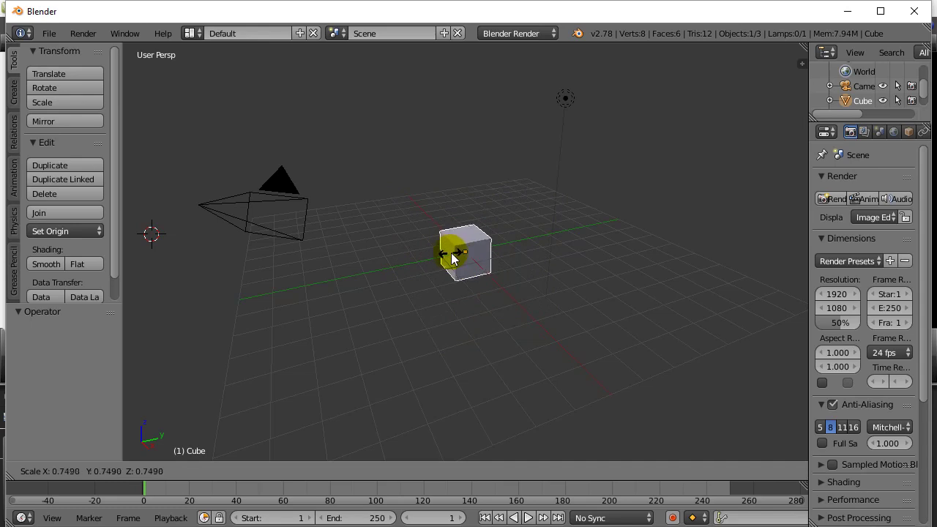
left_click(447, 253)
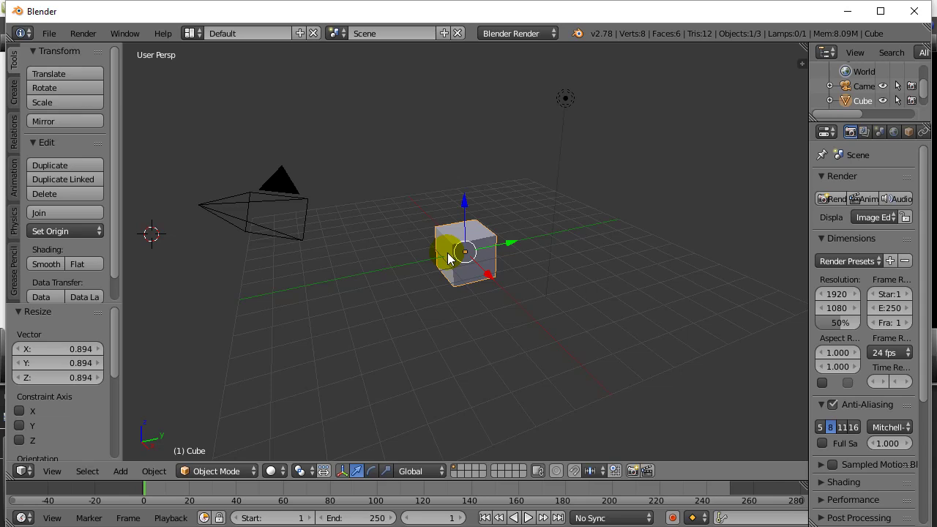
Stretch the cube to 6.862 along Y and flatten it to 0.247 along Z
key("s")
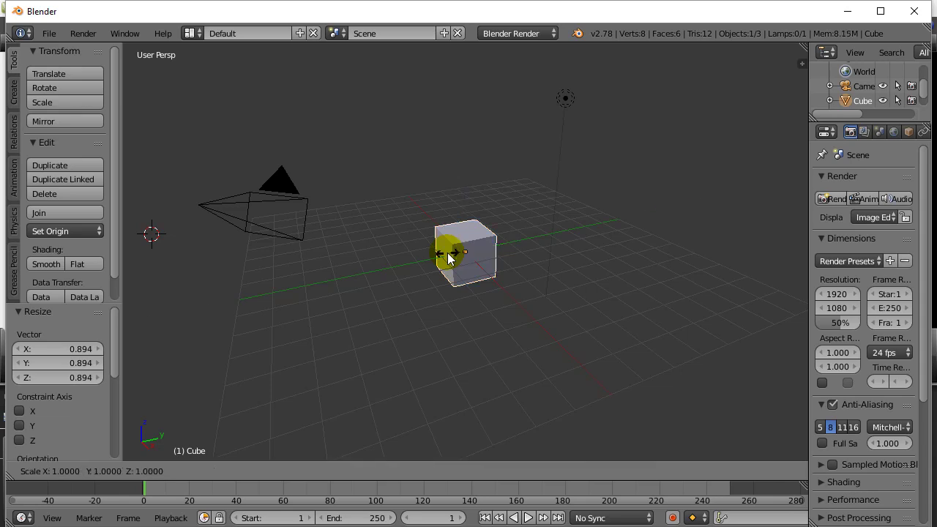
key("y")
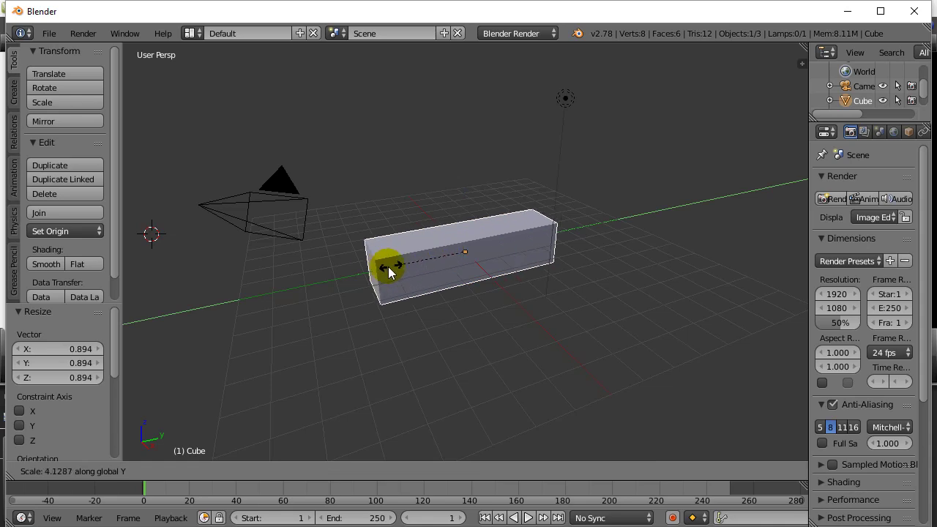
left_click(343, 271)
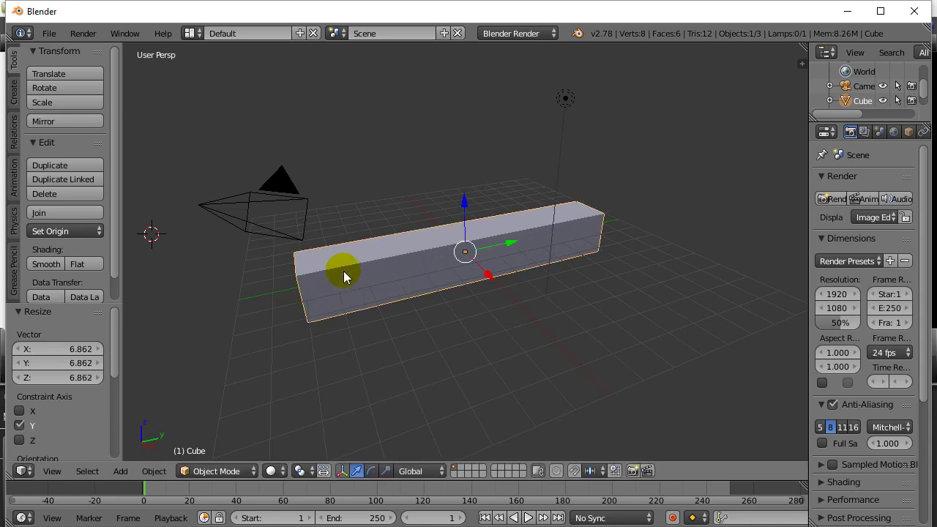
key("s")
key("z")
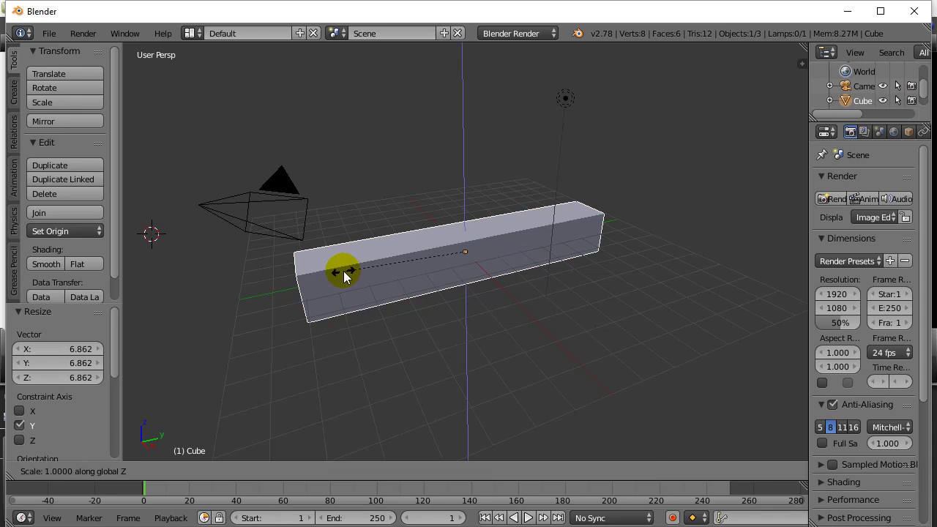
left_click(438, 268)
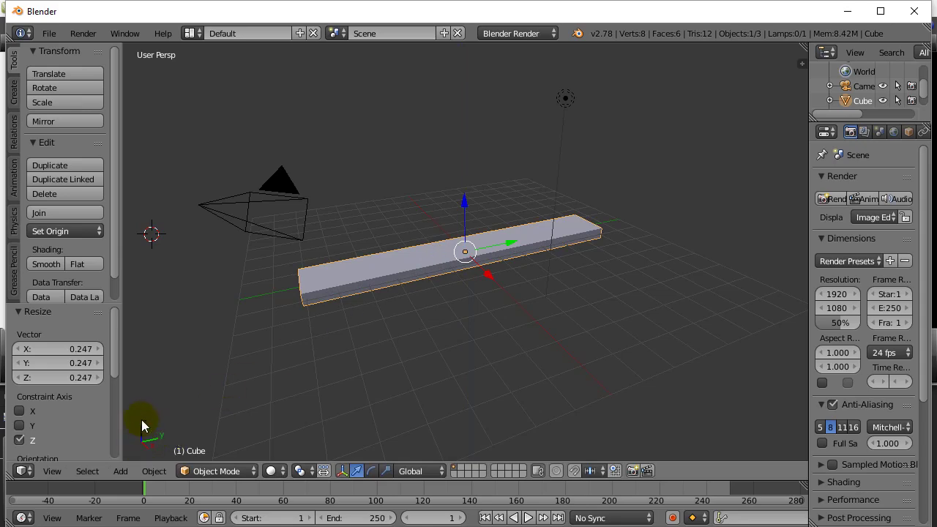
middle_click_drag(418, 371, 409, 408)
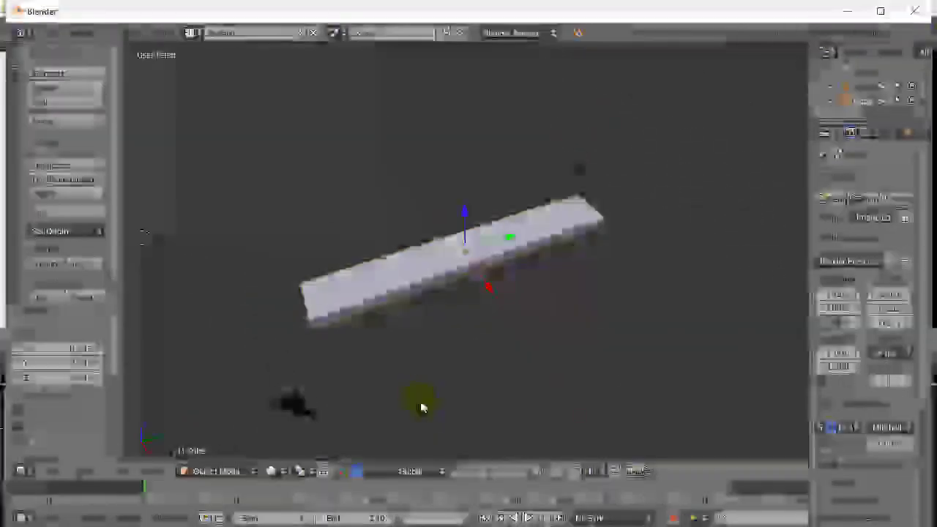
Rotate the plank about the global X axis by -1777.027°
middle_click_drag(422, 408, 406, 378)
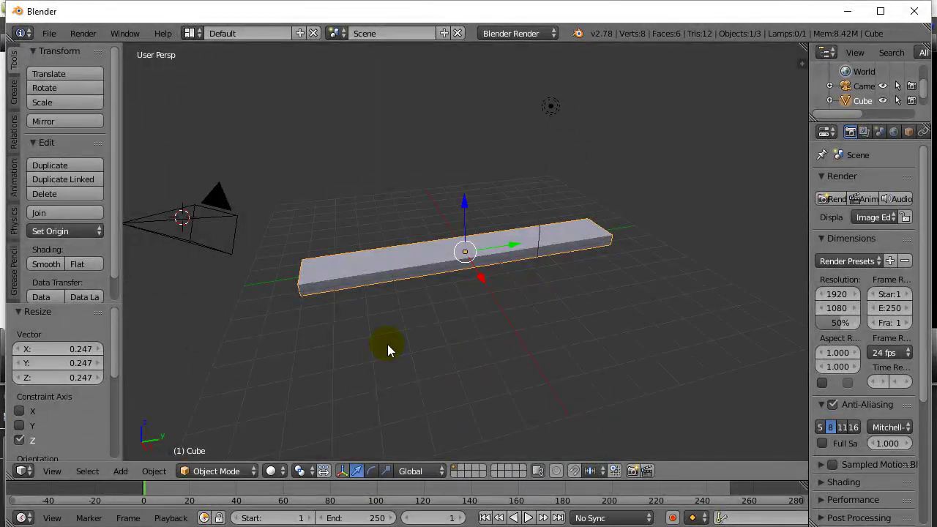
key("r")
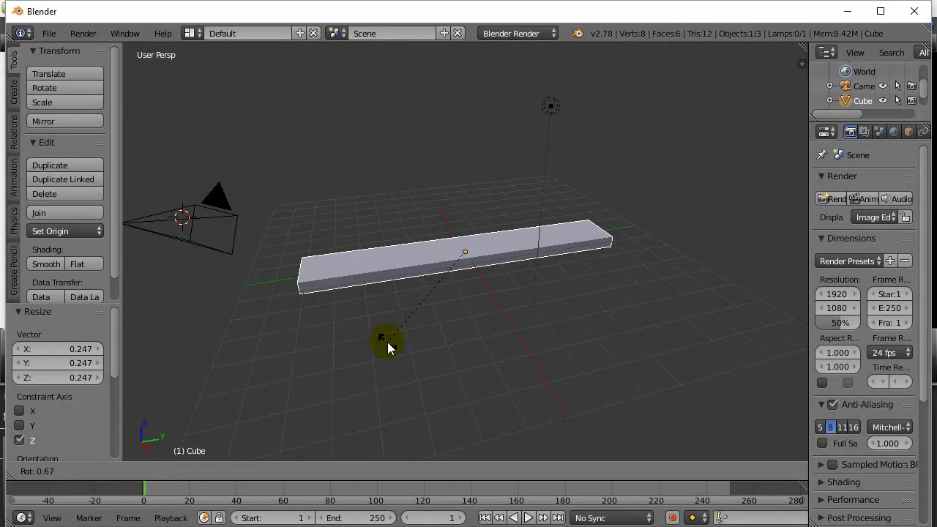
key("x")
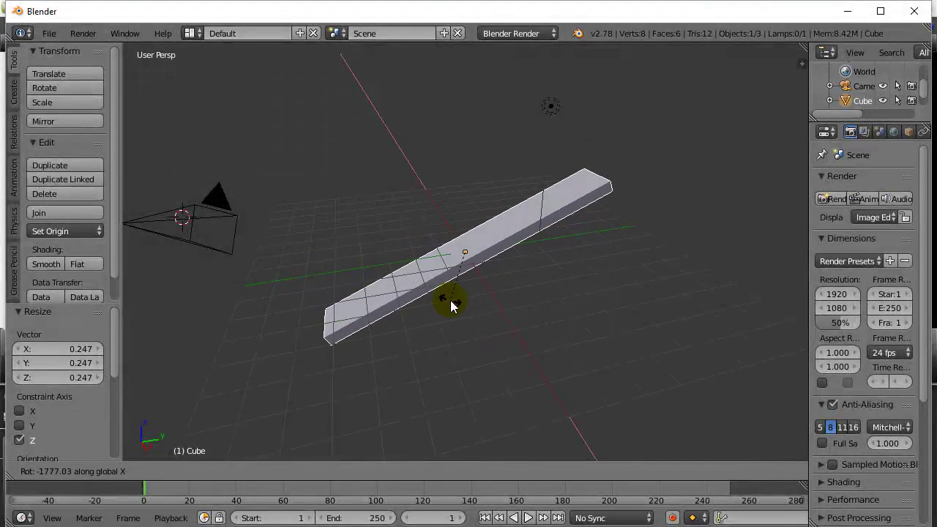
left_click(450, 300)
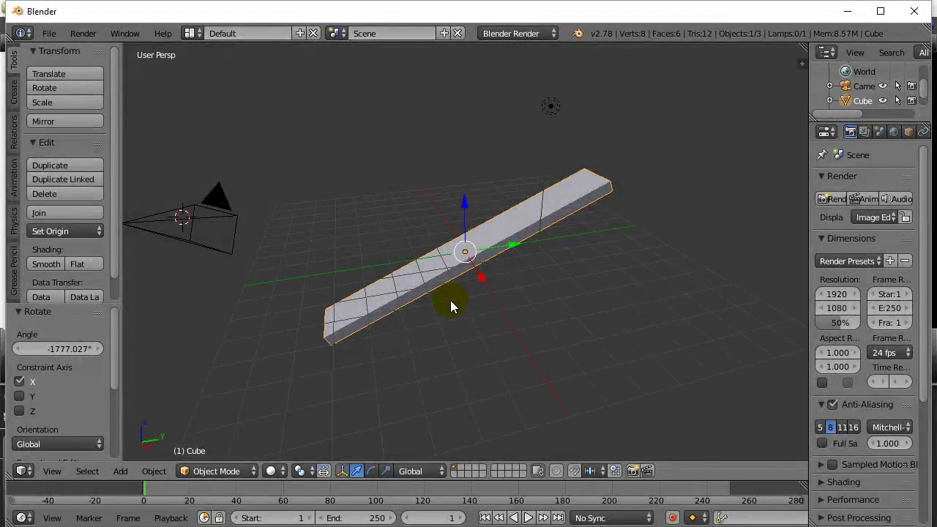
Rotate the plank 46.57° about global Y, then orbit the view overhead
key("r")
key("y")
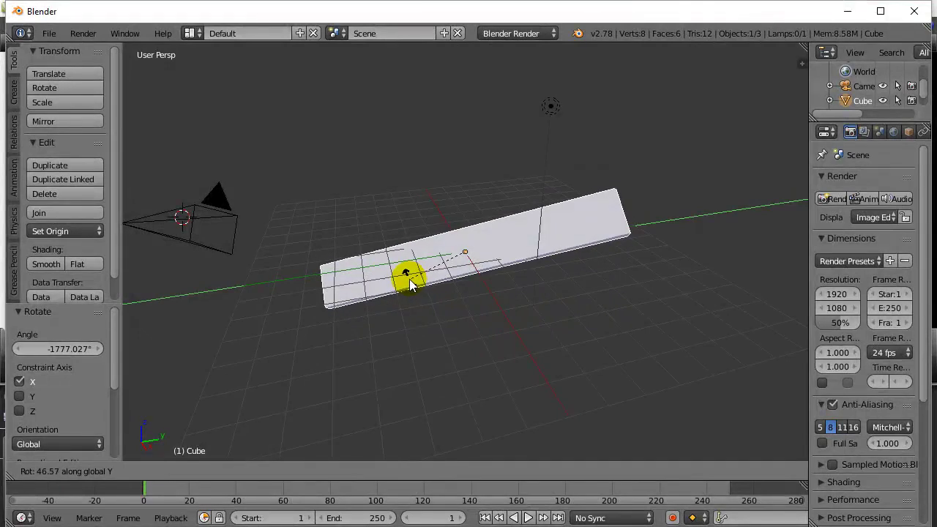
left_click(410, 283)
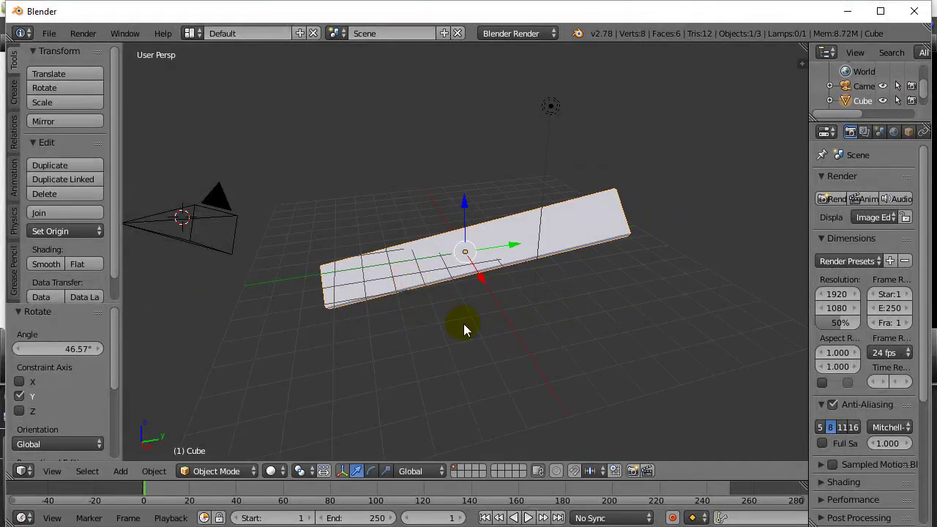
middle_click_drag(463, 324, 501, 305)
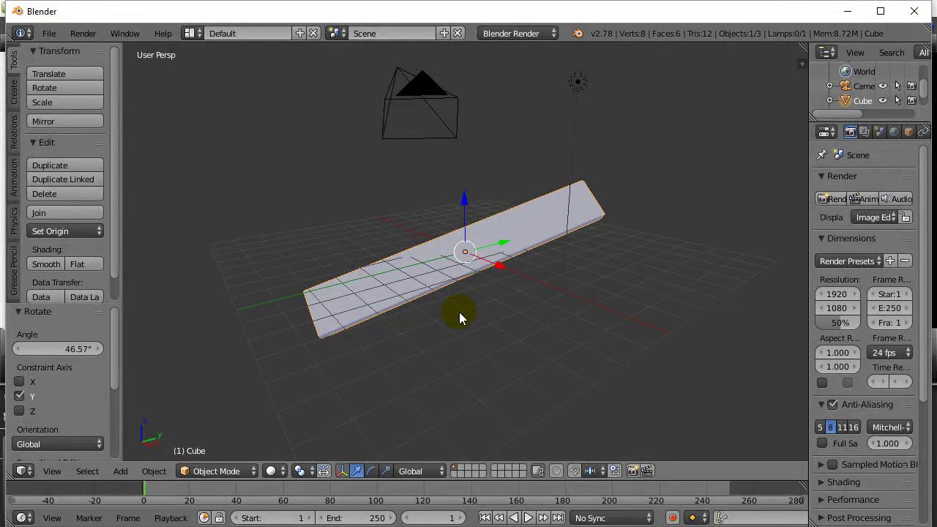
Tilt the plank freely using trackball rotation (R pressed twice)
middle_click_drag(517, 343, 422, 285)
key("r")
key("y")
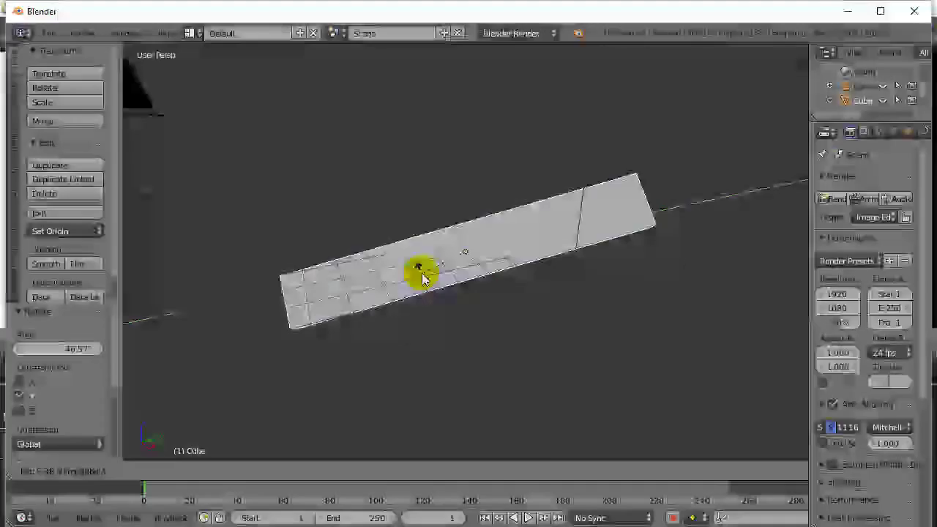
key("r")
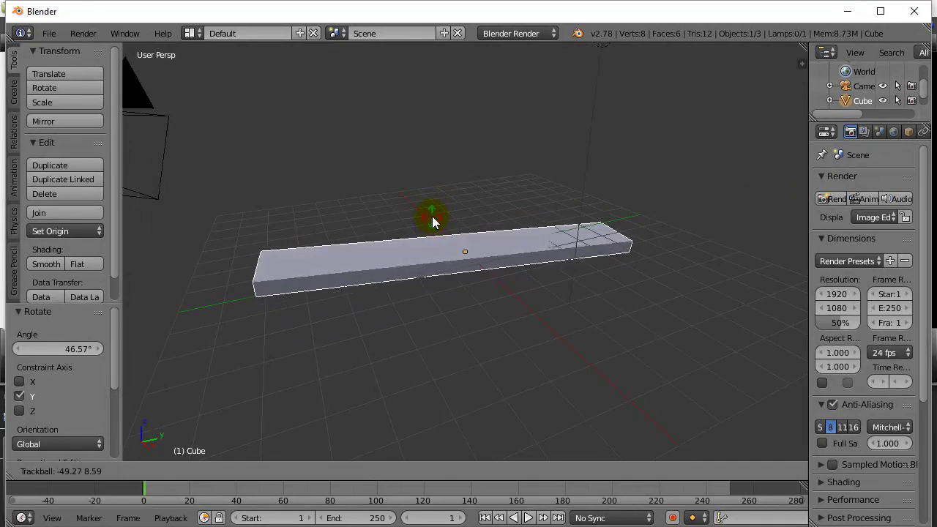
left_click(432, 220)
Turn the plank 9.427° about global Z so it lies flat, then show the cheatSheet
key("r")
key("z")
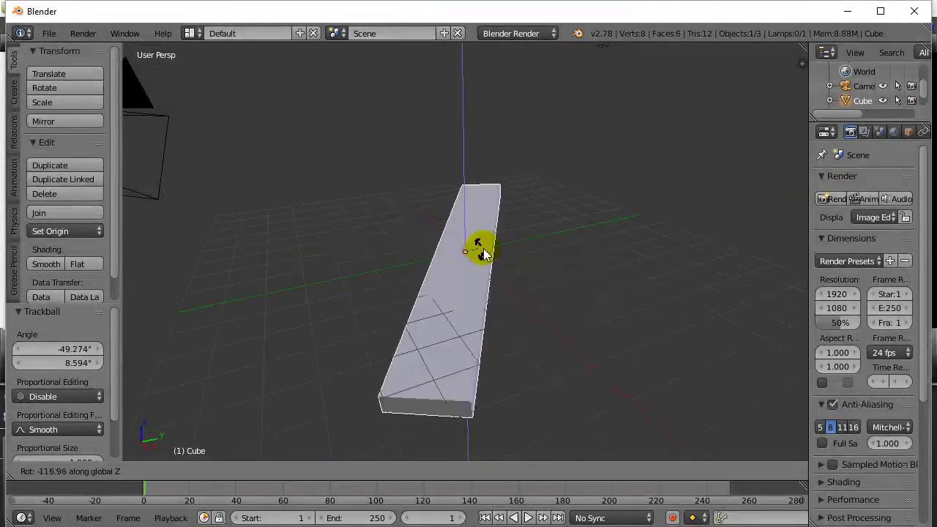
left_click(445, 240)
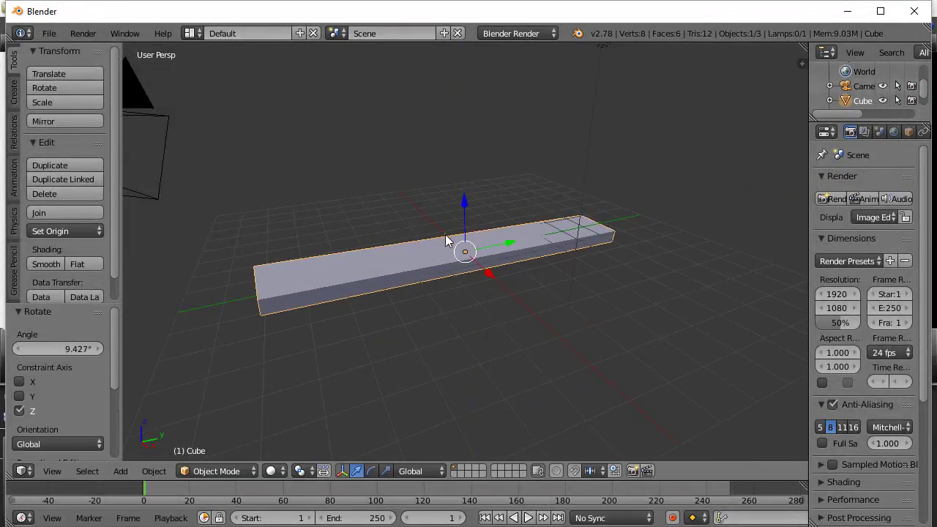
middle_click_drag(445, 285, 439, 311)
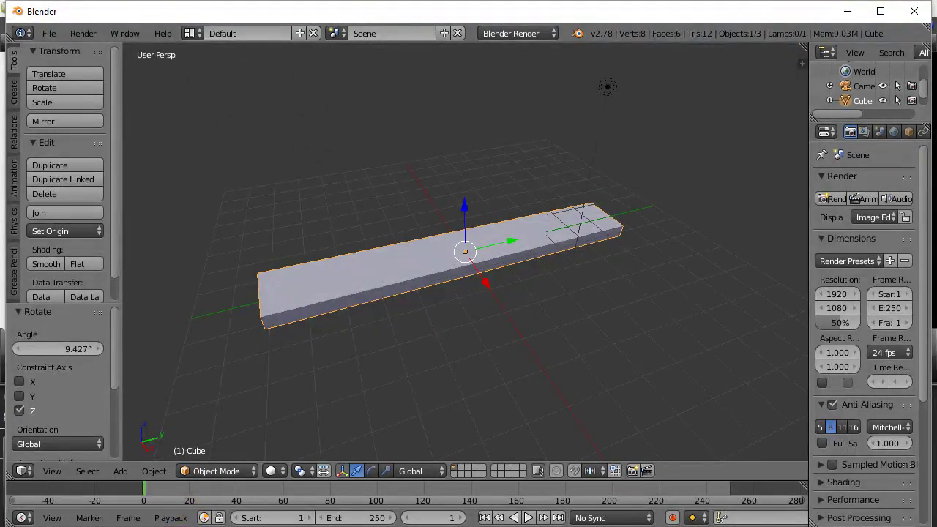
key("alt+Tab")
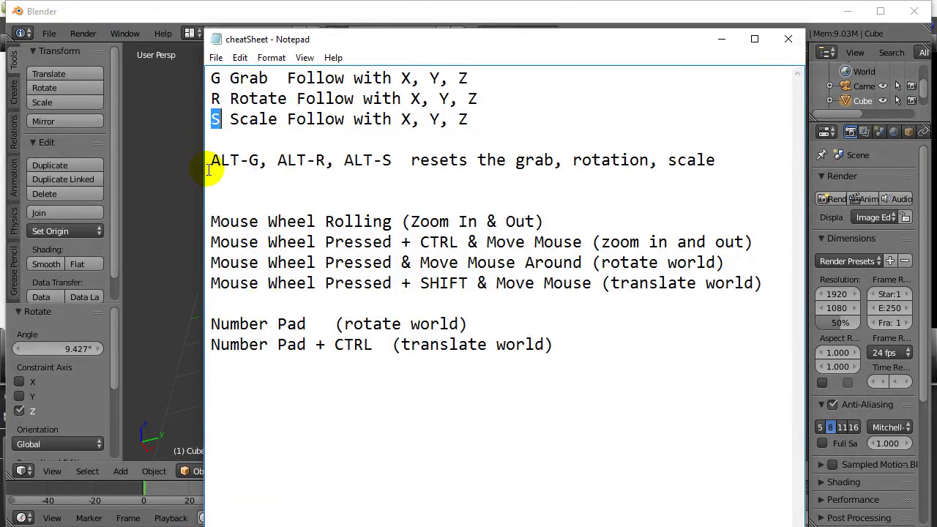
Highlight ALT-G, ALT-R and ALT-S in the cheat sheet, then clear the plank's rotation with Alt-R
left_click_drag(211, 161, 259, 162)
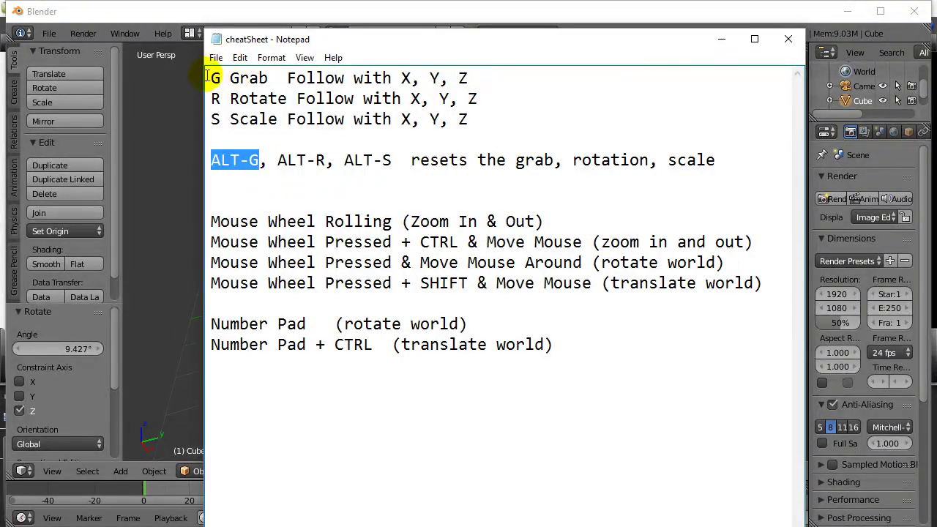
left_click_drag(278, 160, 325, 159)
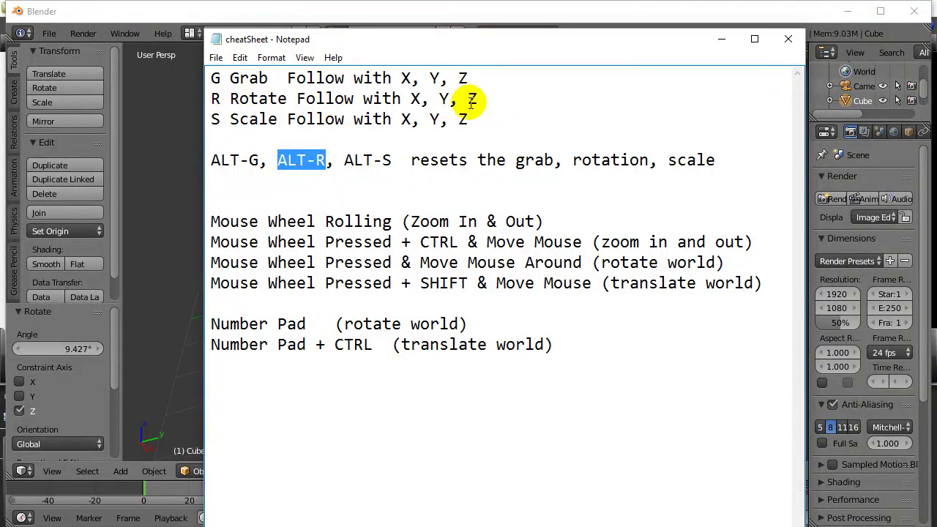
left_click_drag(344, 159, 392, 160)
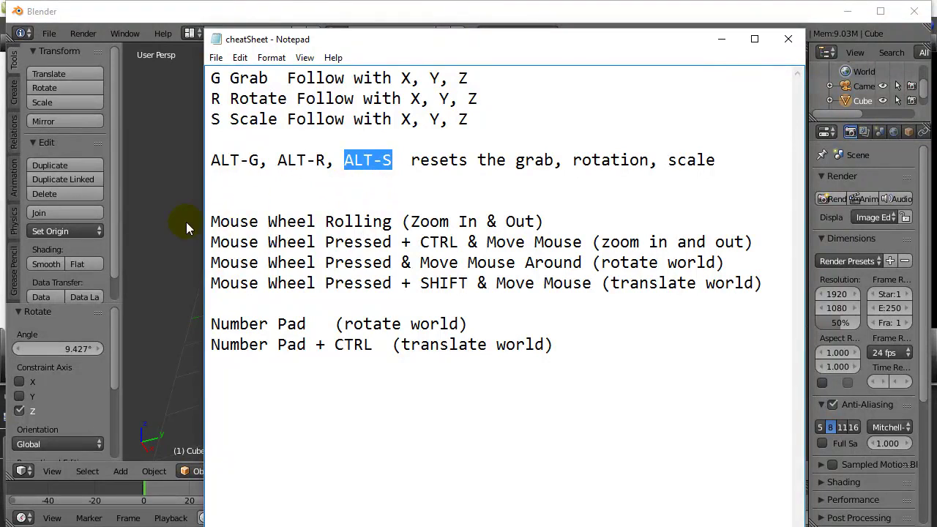
left_click(166, 202)
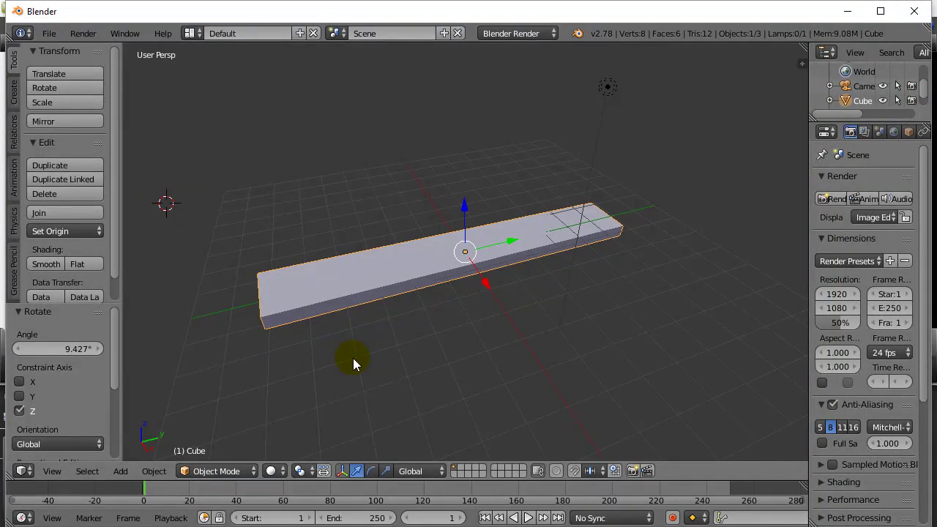
key("alt+r")
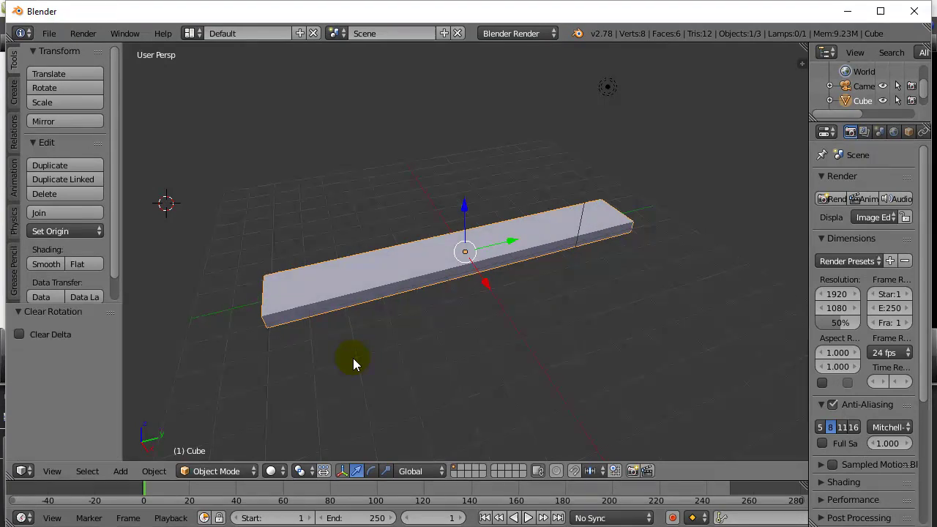
Clear the cube's location and scale with Alt-G and Alt-S, restoring the default cube
key("alt+g")
key("alt+s")
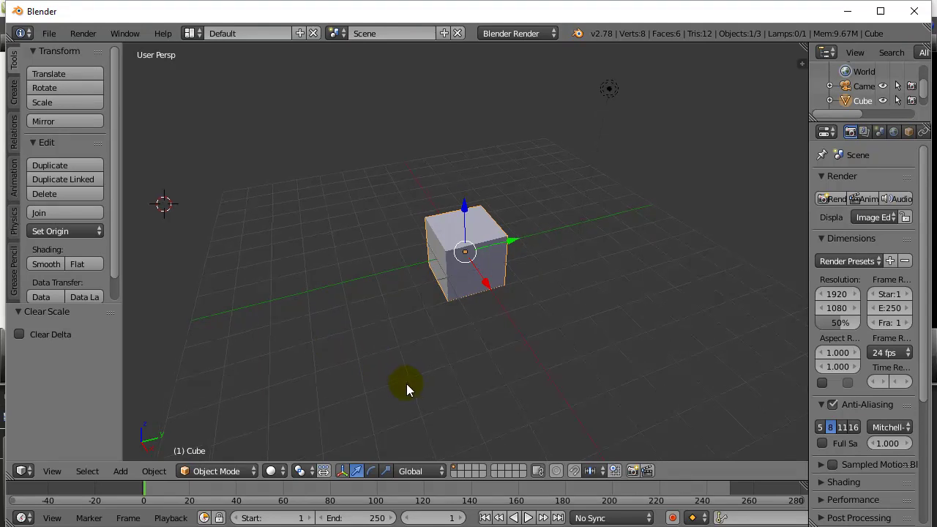
mouse_move(406, 384)
middle_mouse_down()
mouse_move(398, 356)
mouse_move(415, 359)
mouse_move(411, 369)
middle_mouse_up()
scroll(411, 363, "up", 2)
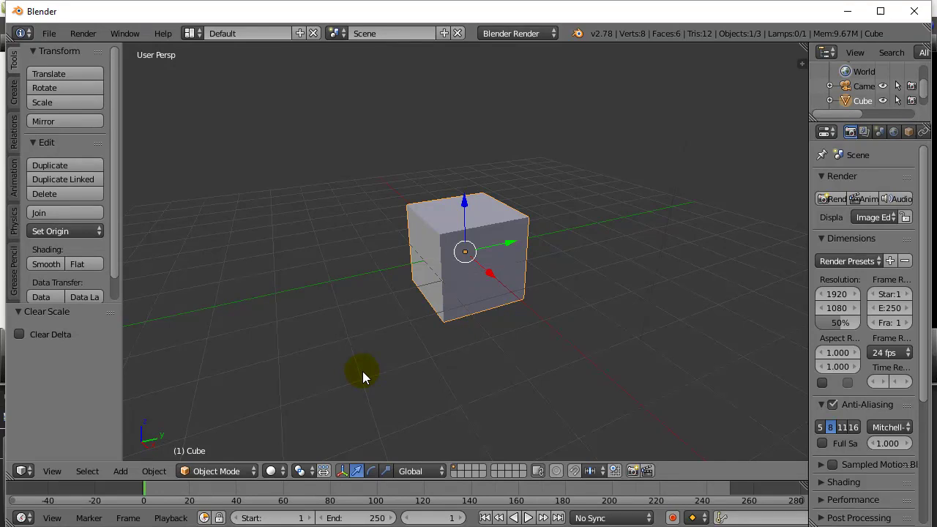
Rotate the cube about the global Y axis and set the angle to 30°
key("r")
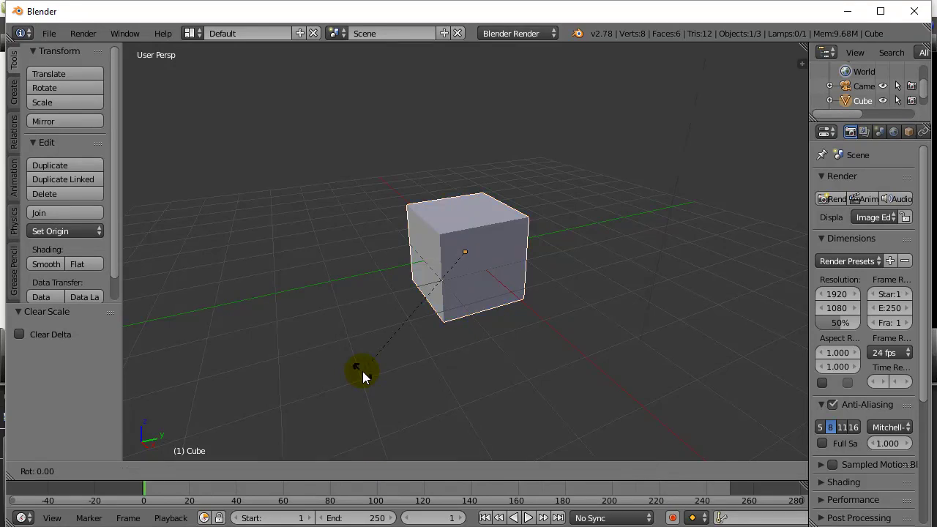
key("y")
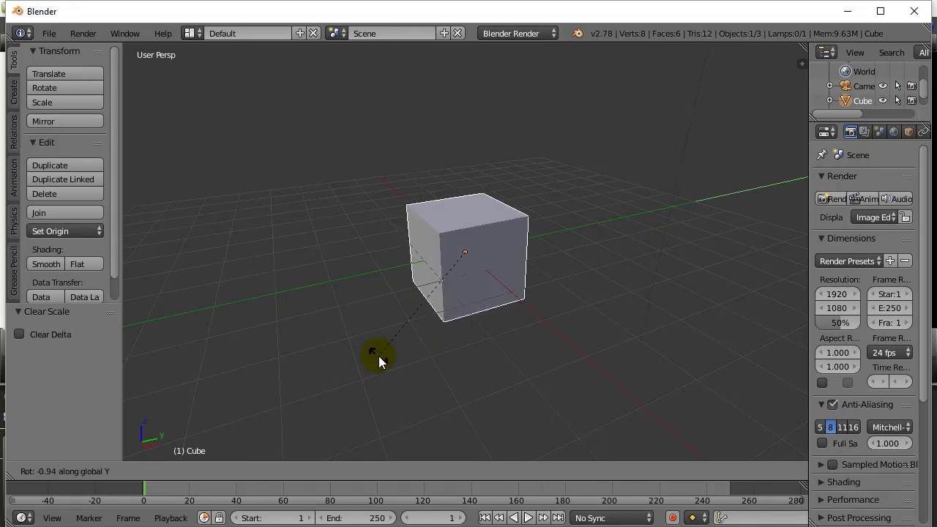
left_click(112, 263)
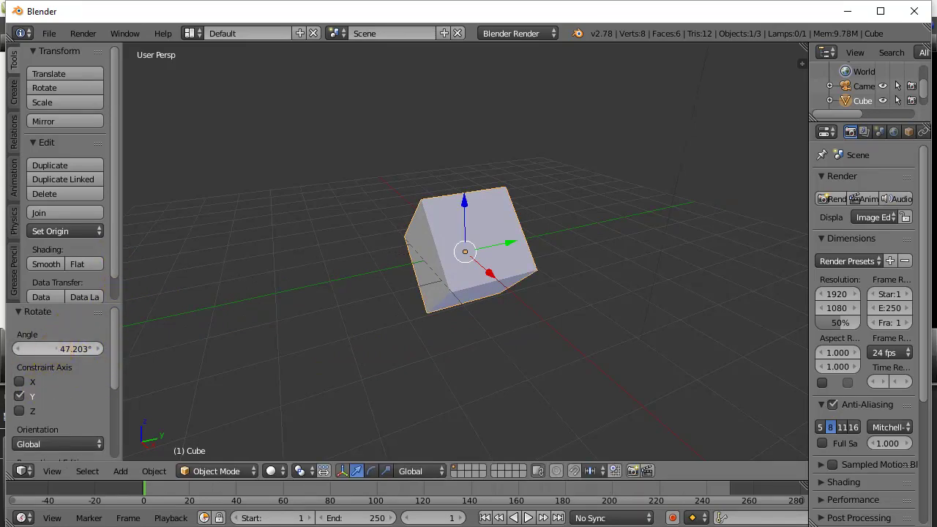
left_click(63, 349)
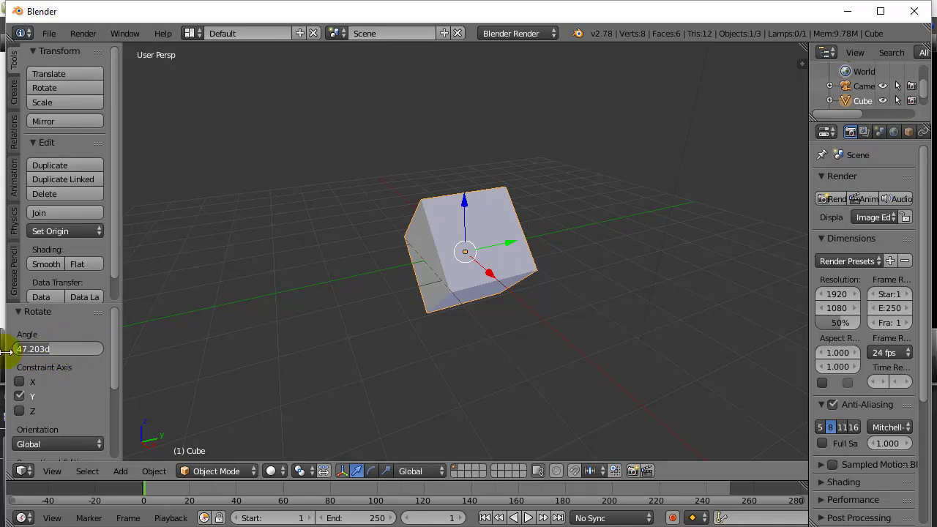
type("30")
key("Return")
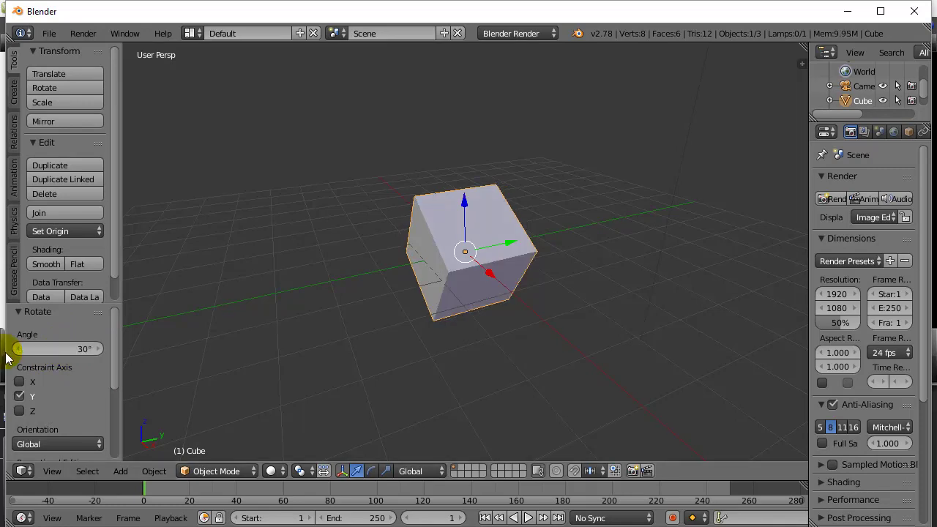
Change the rotation angle about Y to exactly 45°
left_click(48, 348)
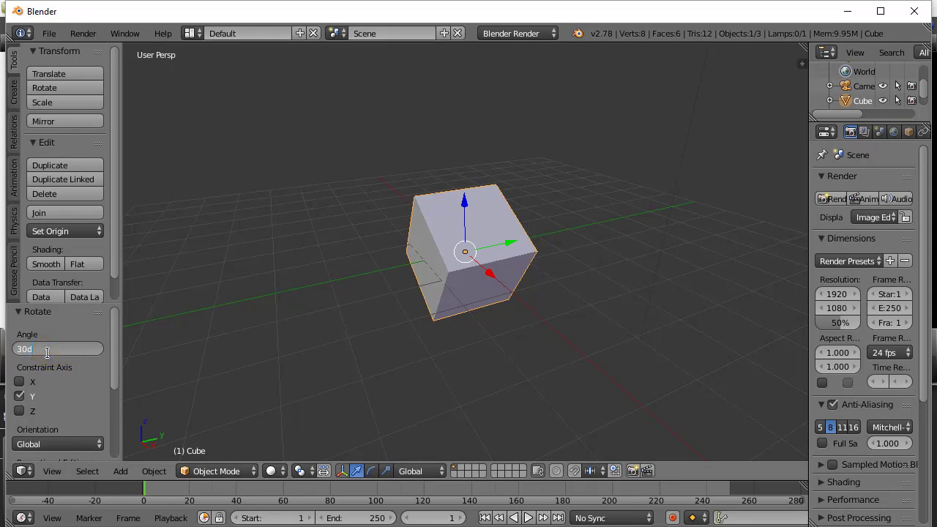
left_click(9, 349)
key("ctrl+a")
type("45")
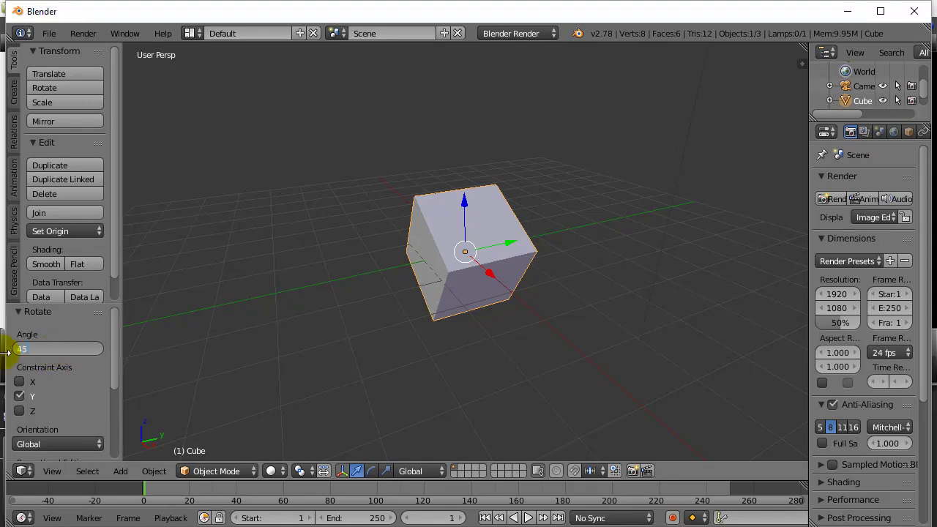
key("Return")
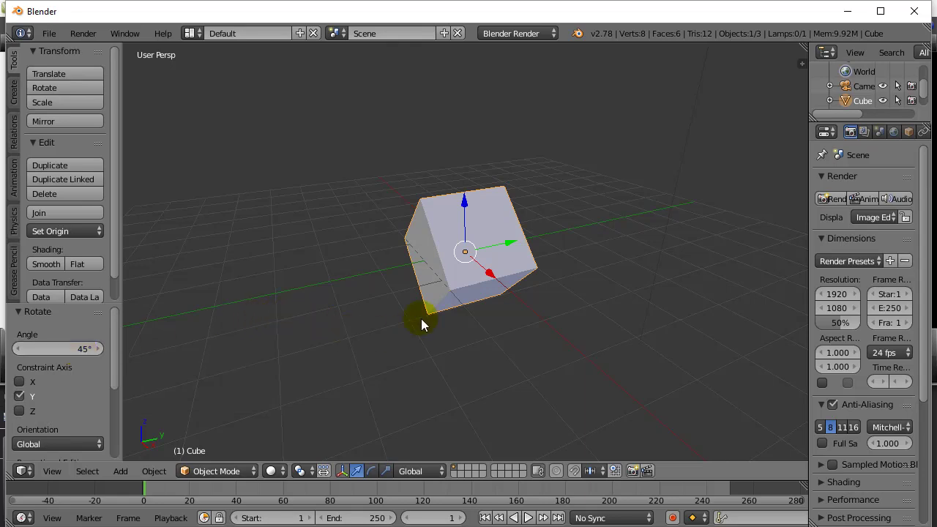
Enable snapping, move the cube -2 units along global Y, then begin a Y-axis rotation
left_click(455, 285)
left_click(570, 473)
key("g")
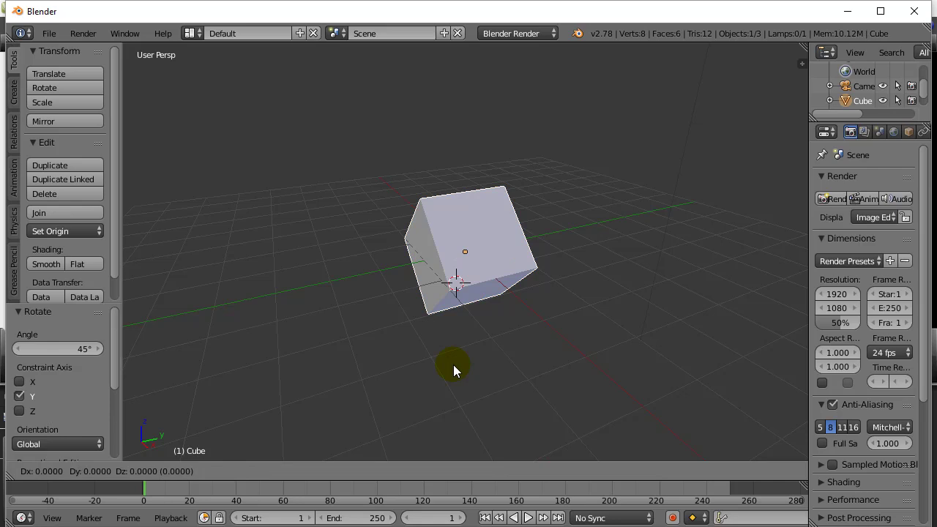
key("y")
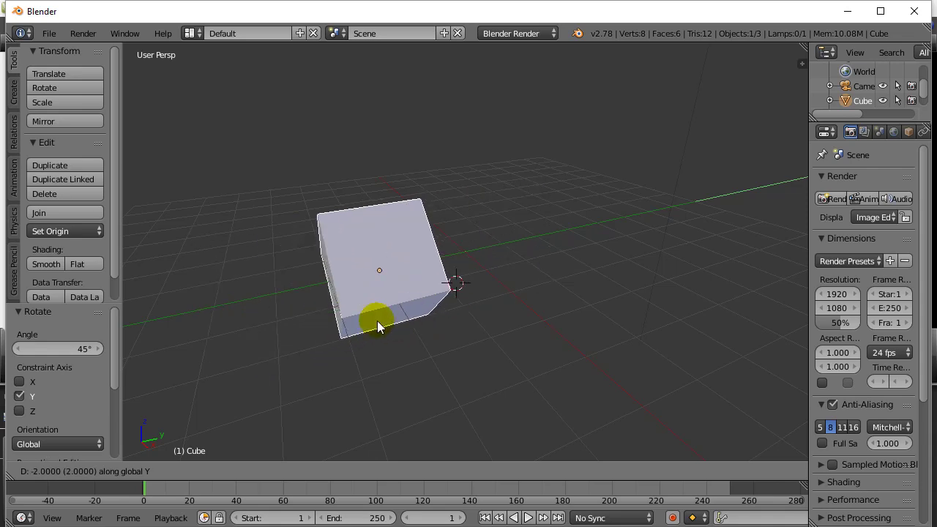
left_click(377, 323)
key("r")
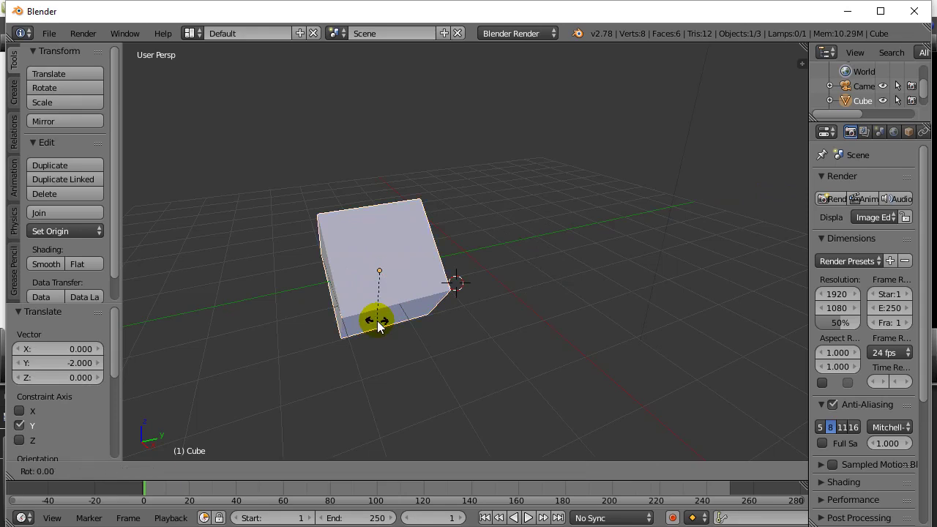
key("y")
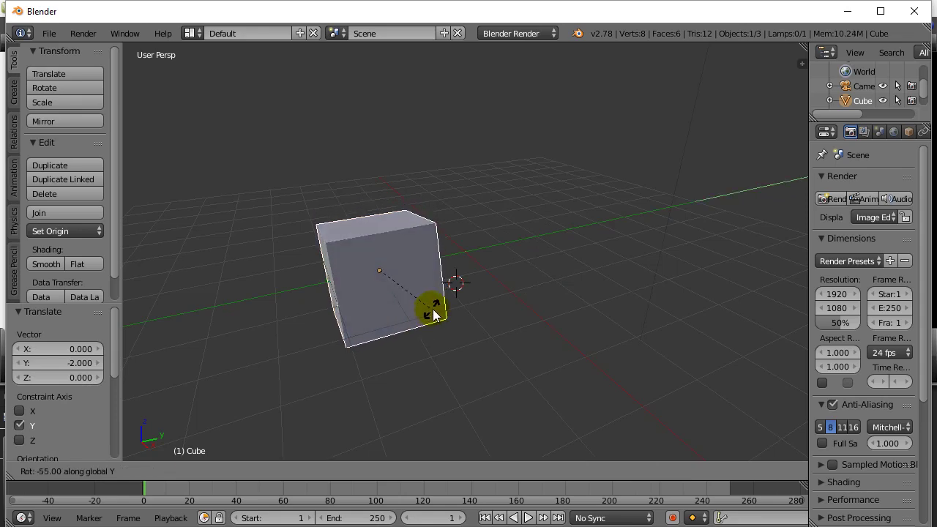